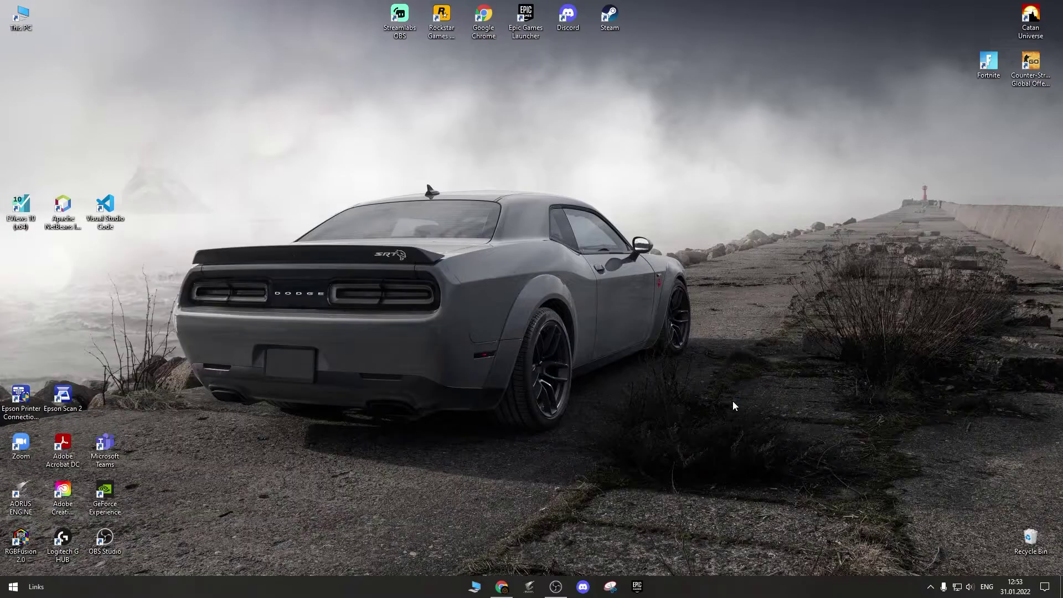
Open the properties of the NVIDIA GeForce RTX 2070 SUPER display adapter in Device Manager to examine its driver information
click(61, 135)
click(121, 145)
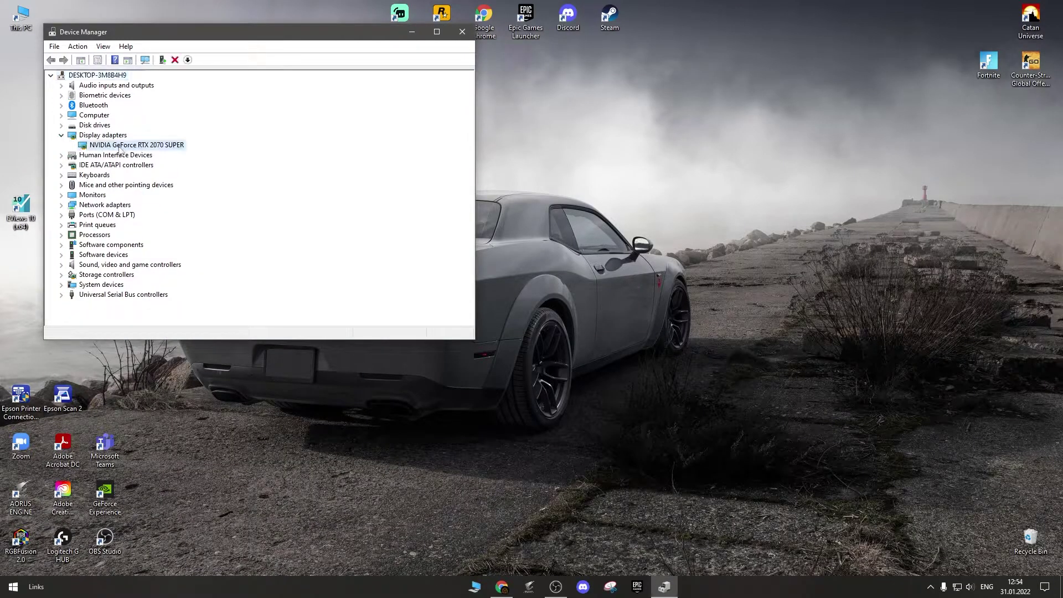
right_click(120, 147)
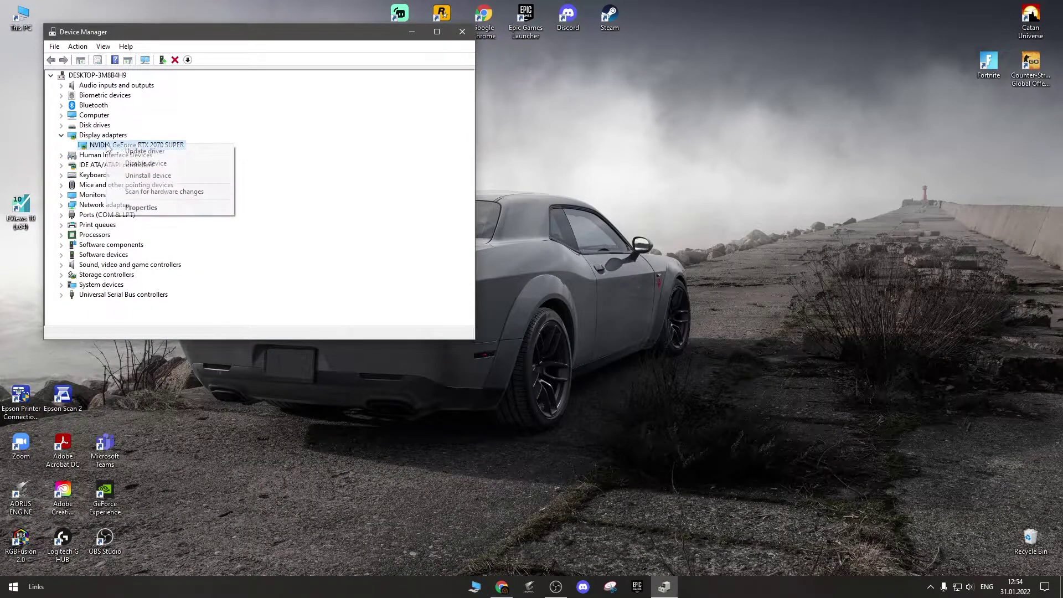
click(179, 213)
click(310, 94)
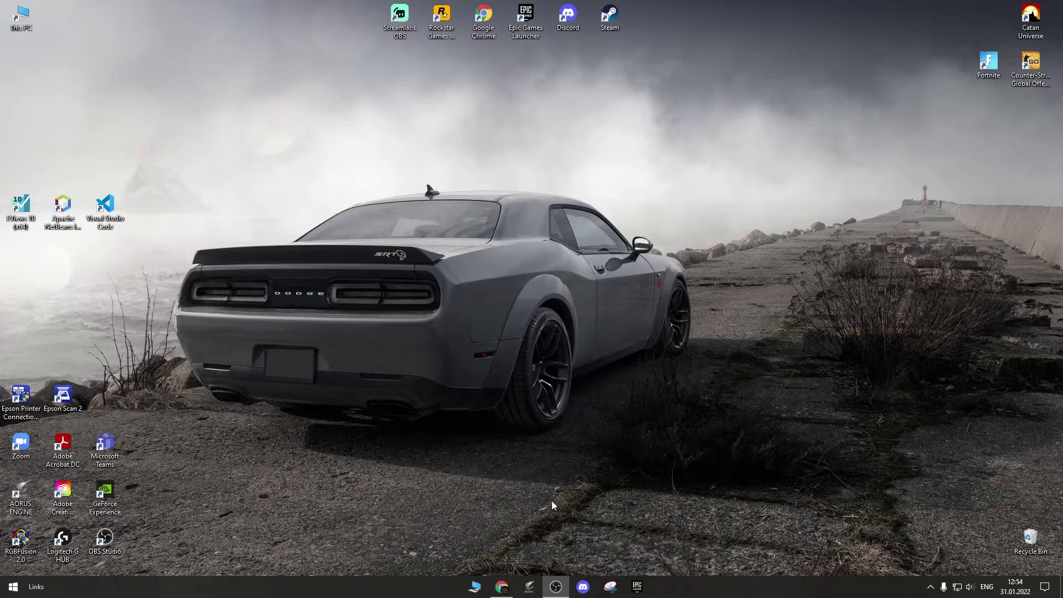
Switch to Chrome and examine the manual driver search options and driver results on NVIDIA's GeForce Drivers page
click(501, 587)
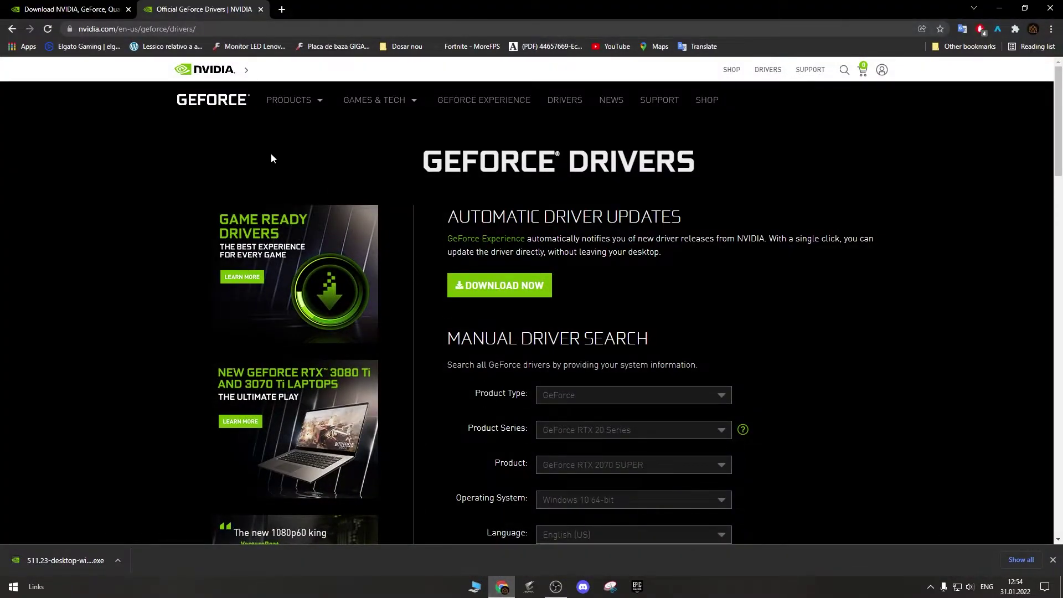
click(95, 7)
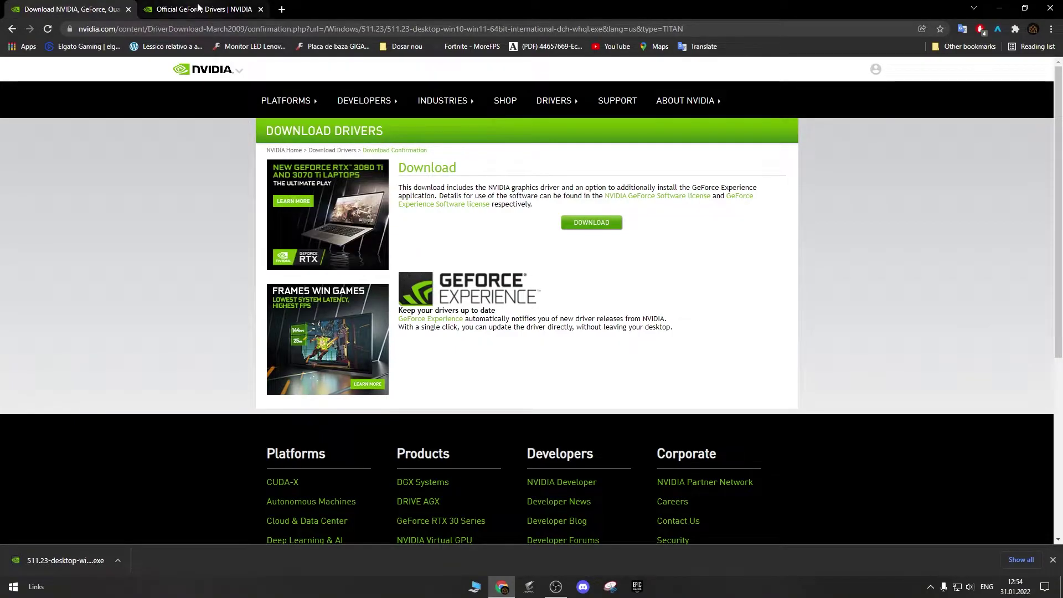
click(198, 7)
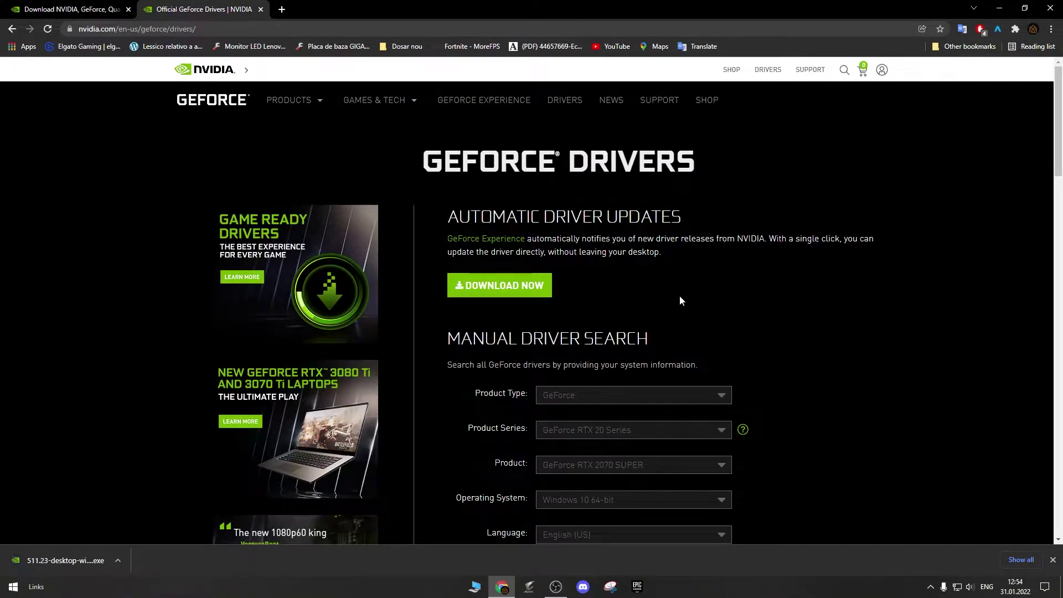
scroll(681, 301, down, 4)
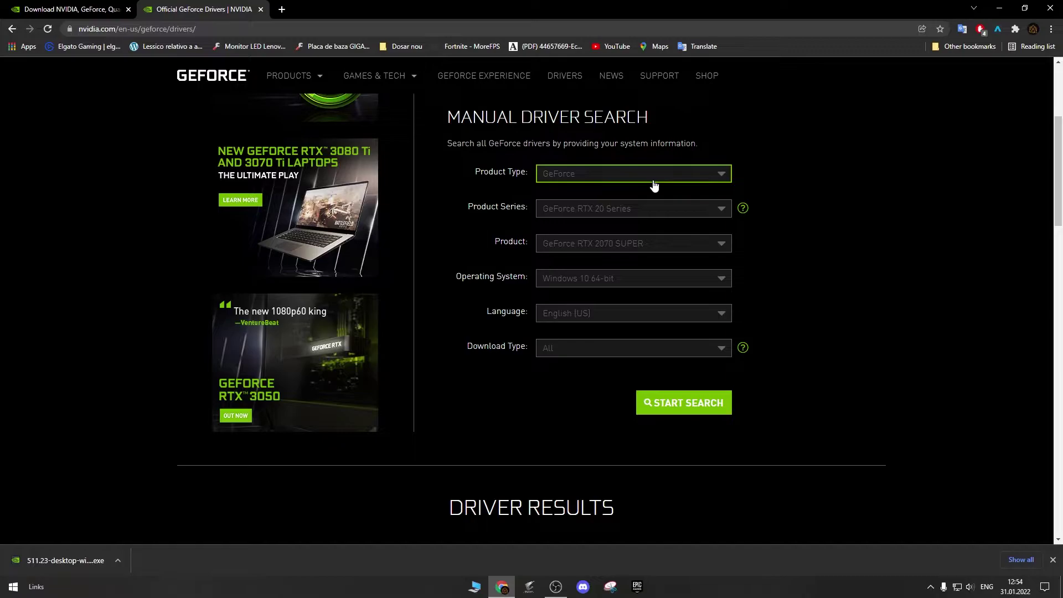
scroll(868, 279, down, 7)
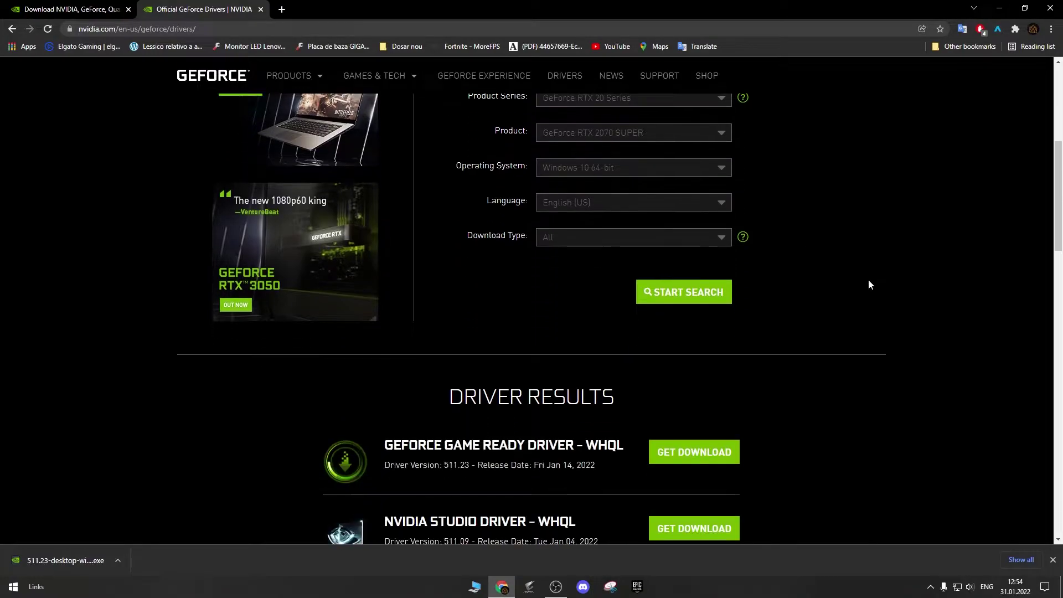
scroll(641, 258, up, 4)
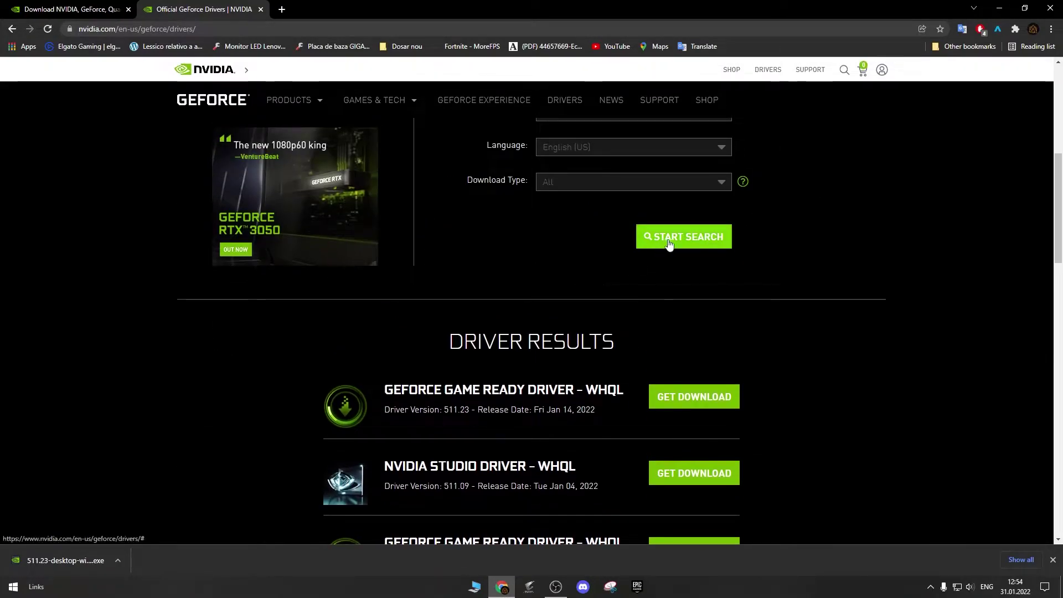
scroll(875, 311, down, 5)
scroll(875, 312, up, 1)
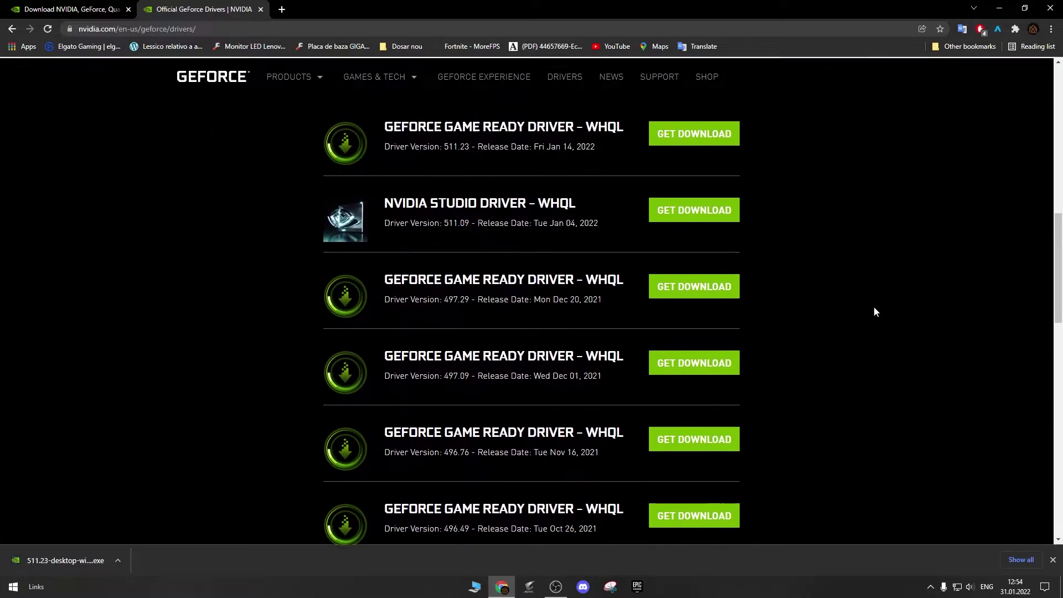
Examine the newest and the earlier GeForce Game Ready Driver entries and their release dates in the driver results
drag(385, 169, 575, 191)
click(605, 187)
drag(384, 322, 579, 341)
click(611, 346)
click(695, 354)
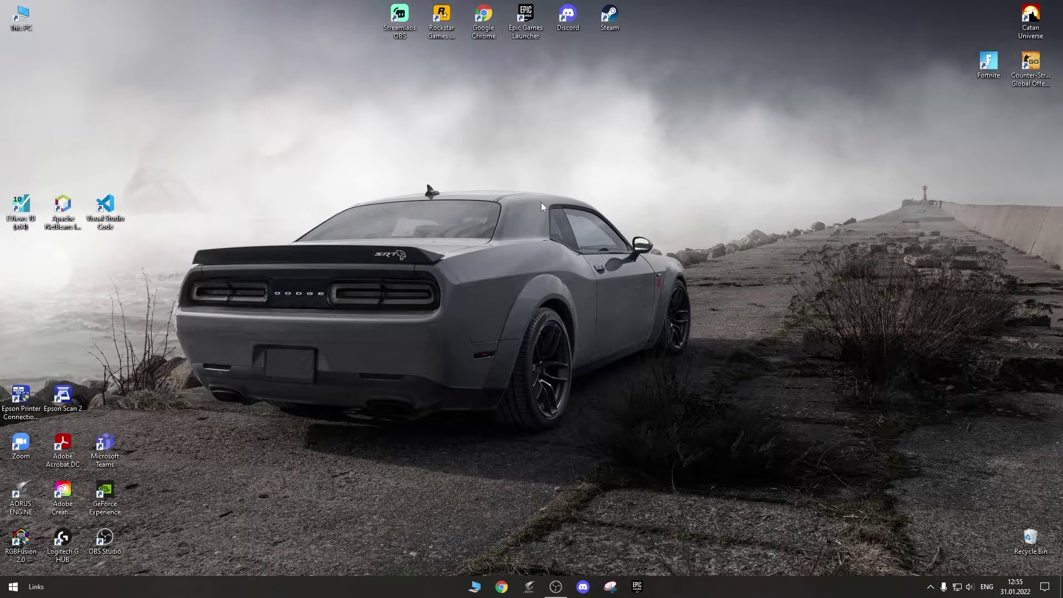
Open the Gaming section of Windows Settings, make sure Xbox Game Bar is off, and review the rest of its page
key(super)
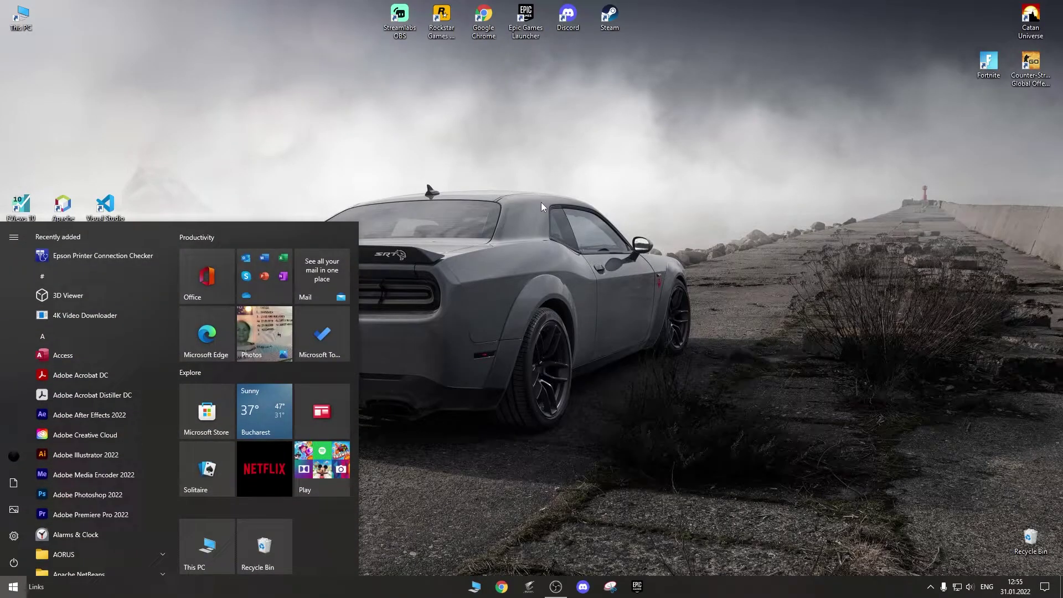
text(settings)
key(Return)
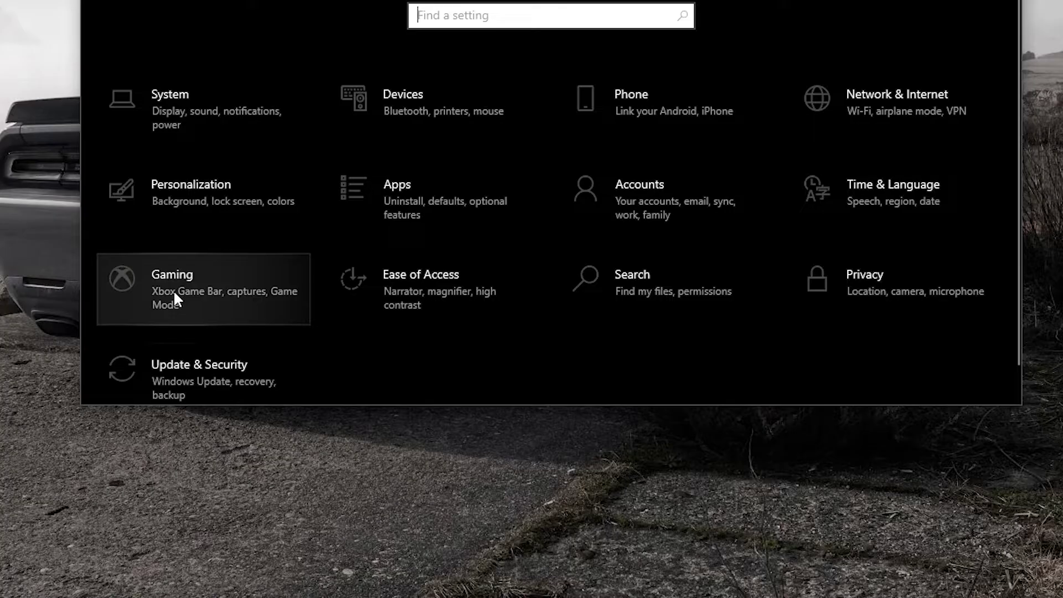
click(173, 290)
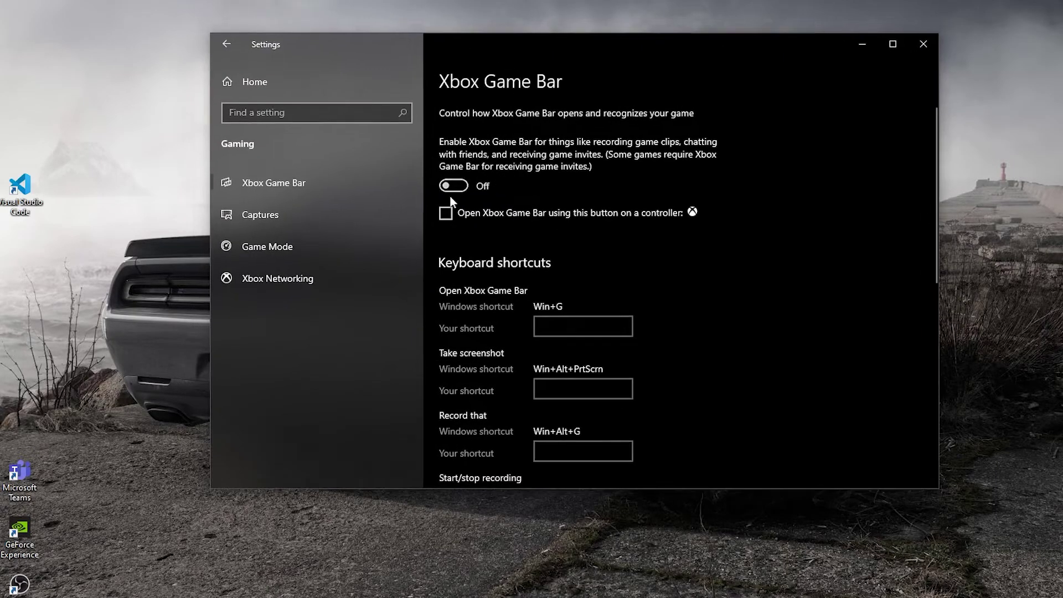
click(460, 183)
scroll(757, 177, down, 2)
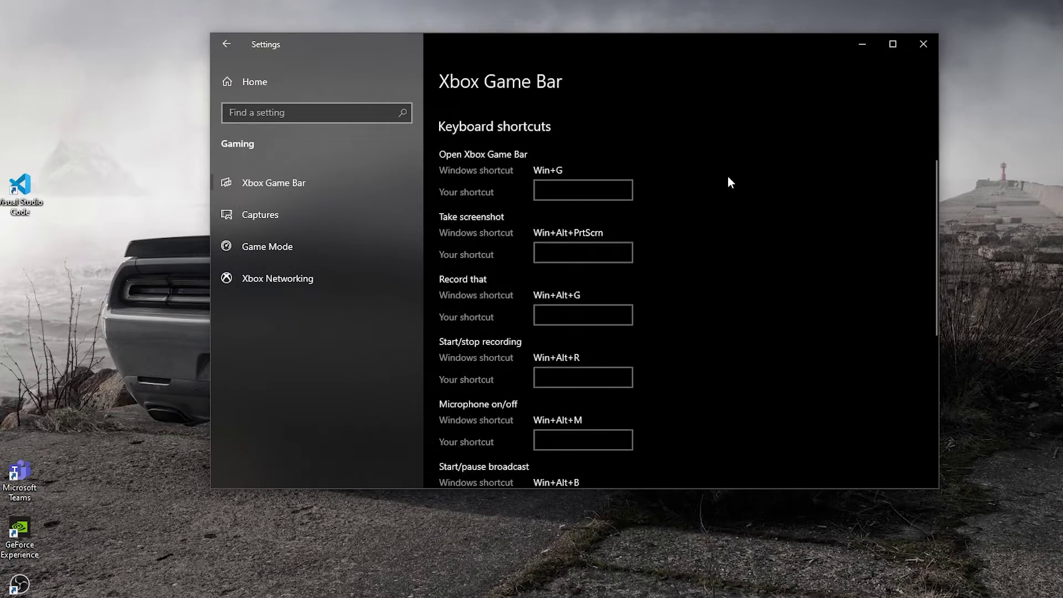
scroll(729, 181, down, 5)
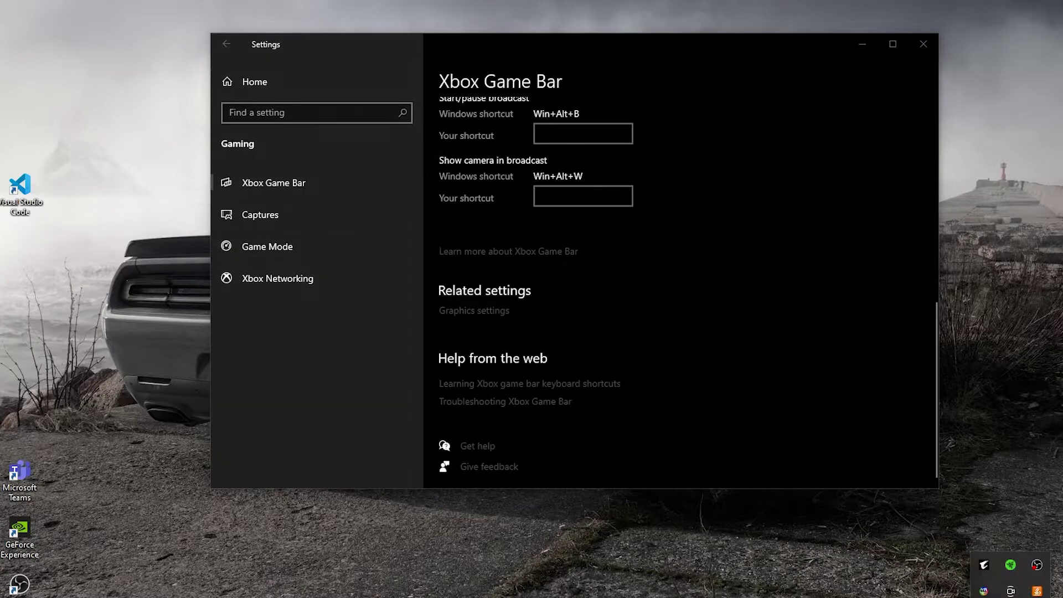
drag(694, 55, 702, 79)
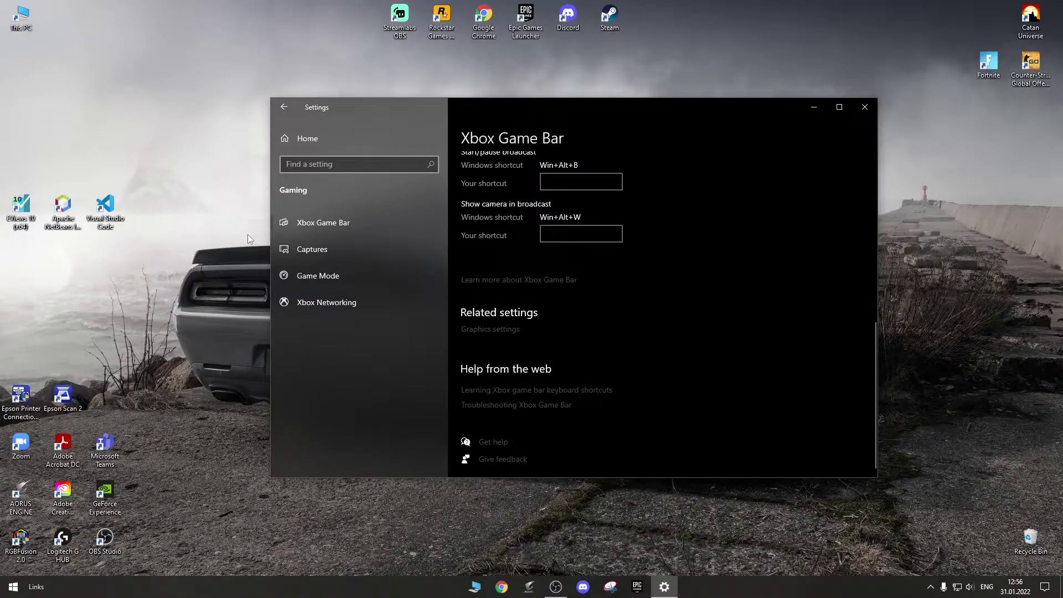
Check that background recording is off in the Captures settings and that Game Mode is on
click(304, 242)
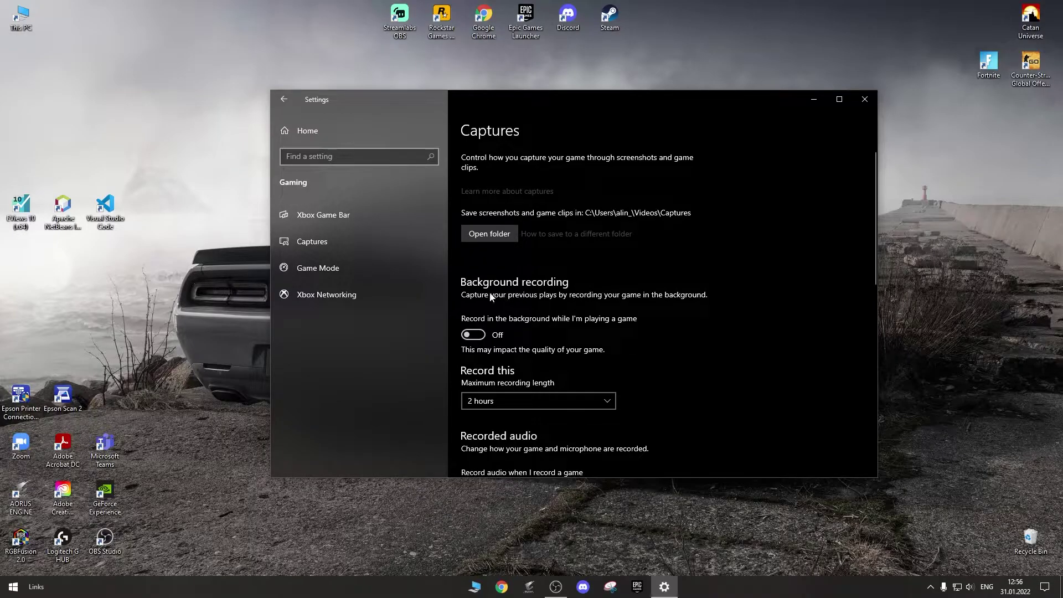
scroll(489, 297, down, 1)
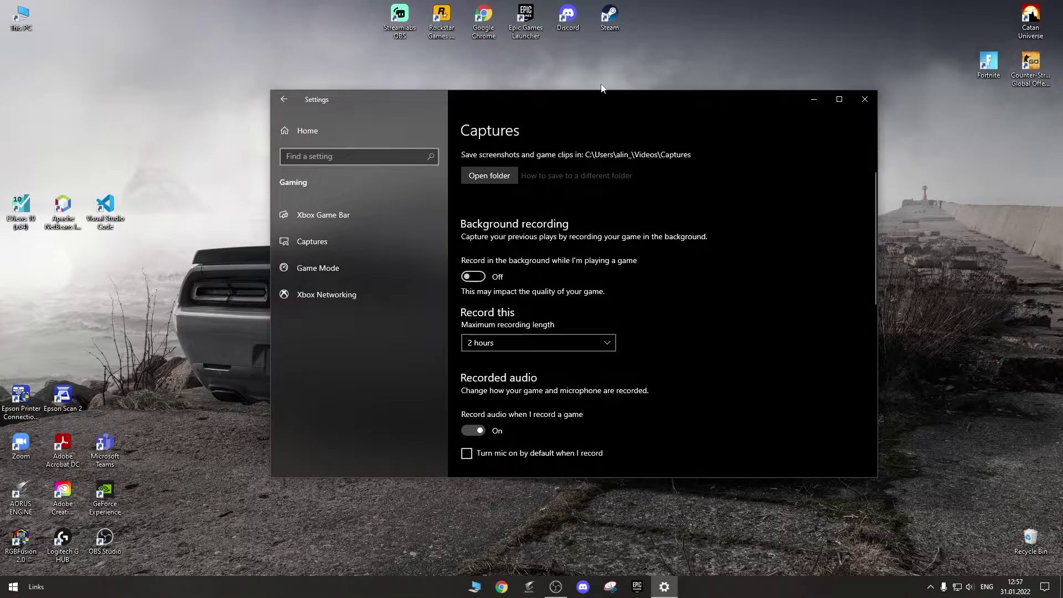
click(360, 255)
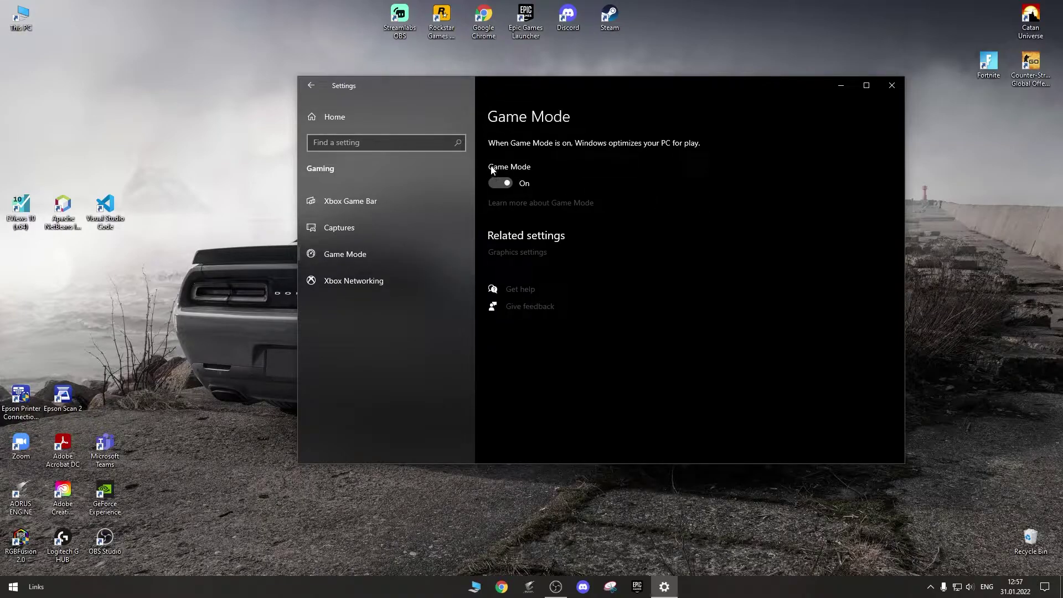
click(503, 184)
Open the graphics settings related to Game Mode and turn off hardware-accelerated GPU scheduling
drag(579, 87, 569, 72)
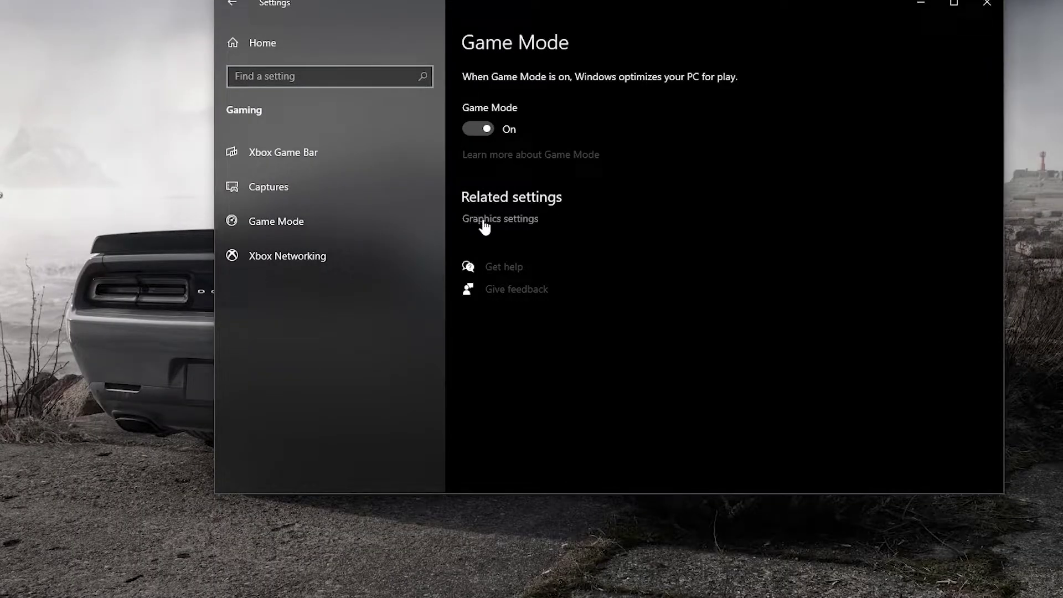
click(482, 220)
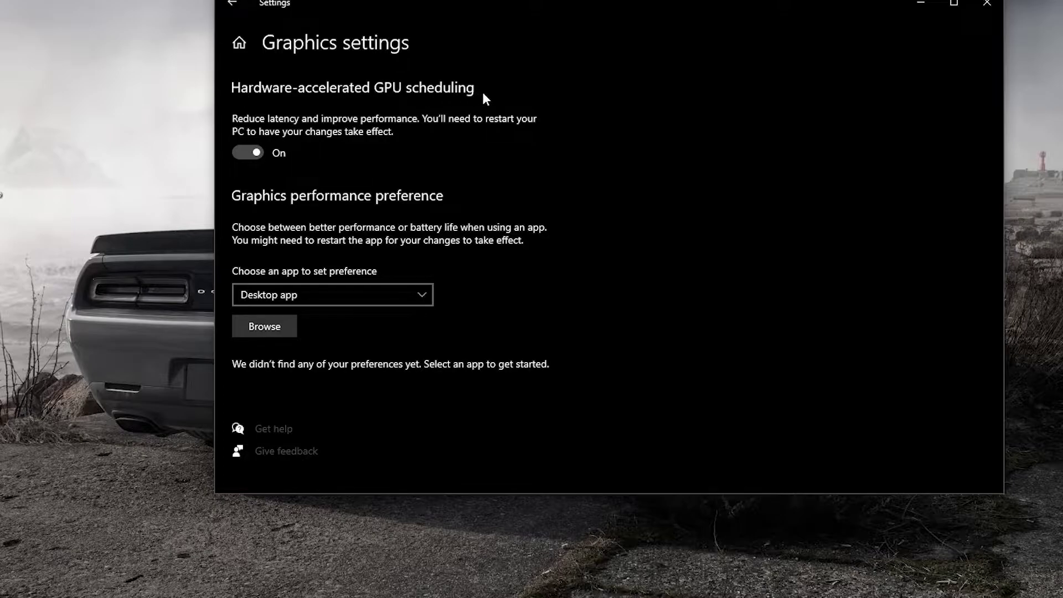
click(257, 153)
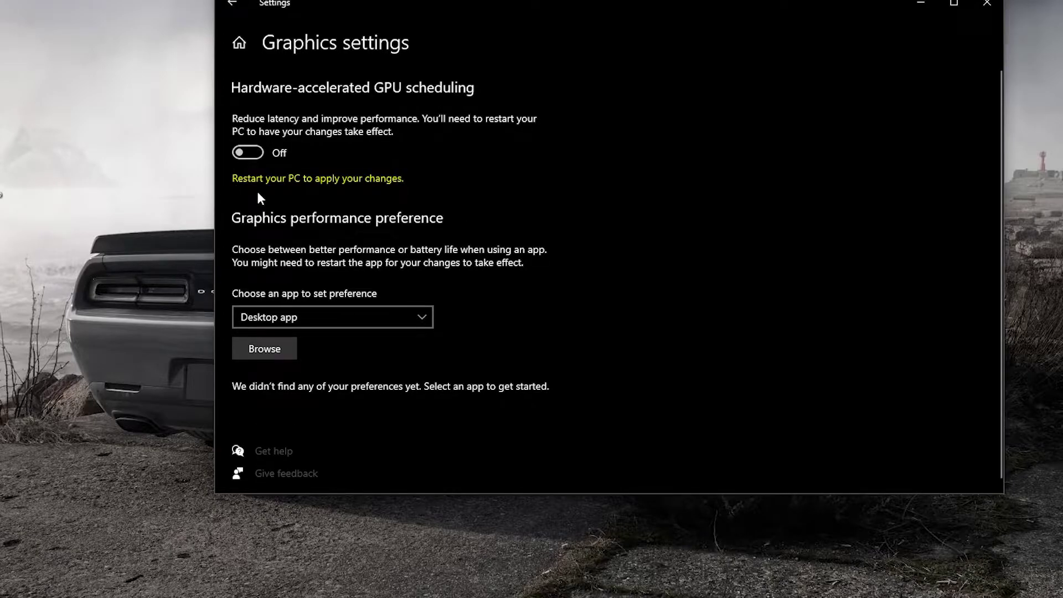
Add FortniteClient-Win64-Shipping.exe from E:\Fortnite\Fortnite\FortniteGame\Binaries\Win64 as a desktop app under graphics performance preference
scroll(356, 258, down, 1)
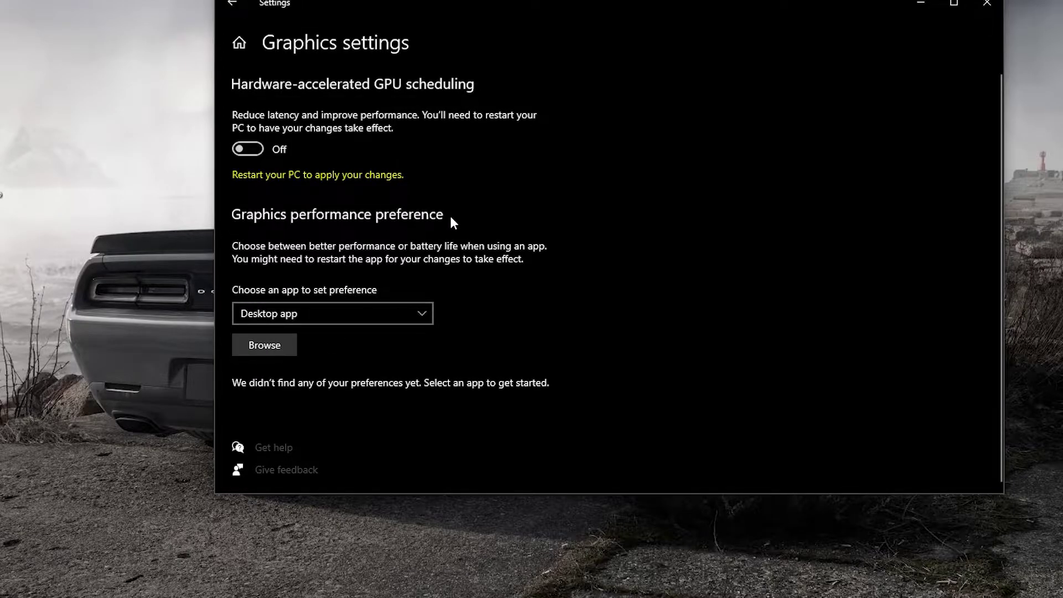
click(262, 352)
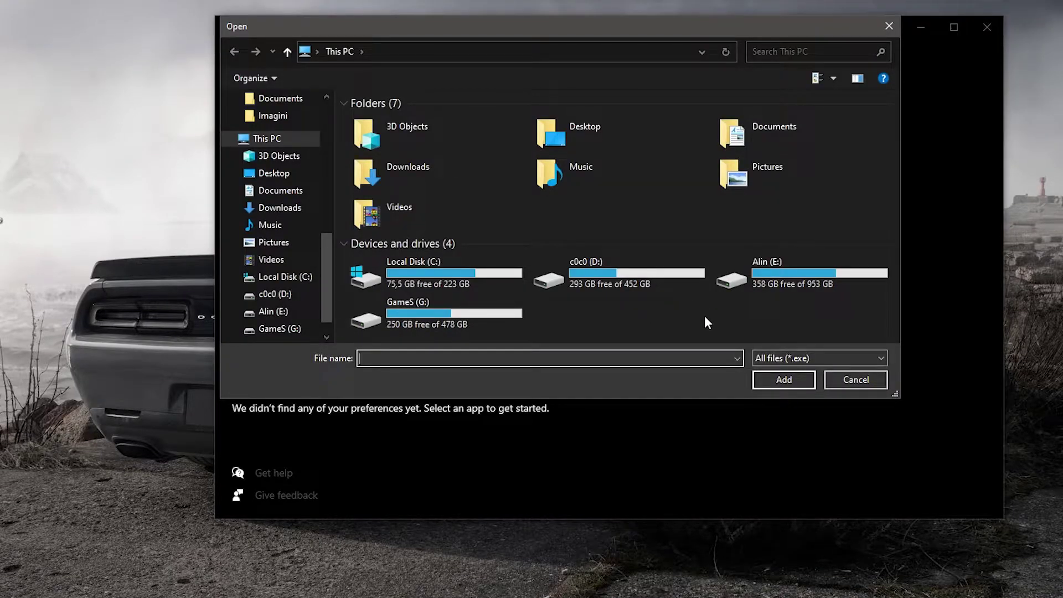
double_click(431, 271)
double_click(406, 149)
scroll(498, 211, down, 3)
scroll(463, 209, up, 3)
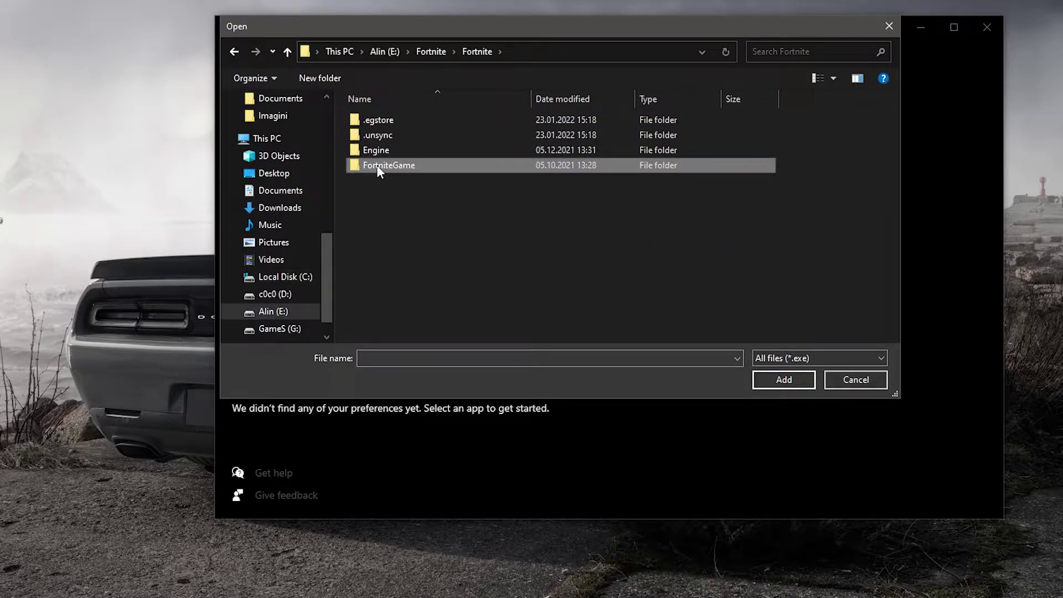
double_click(377, 165)
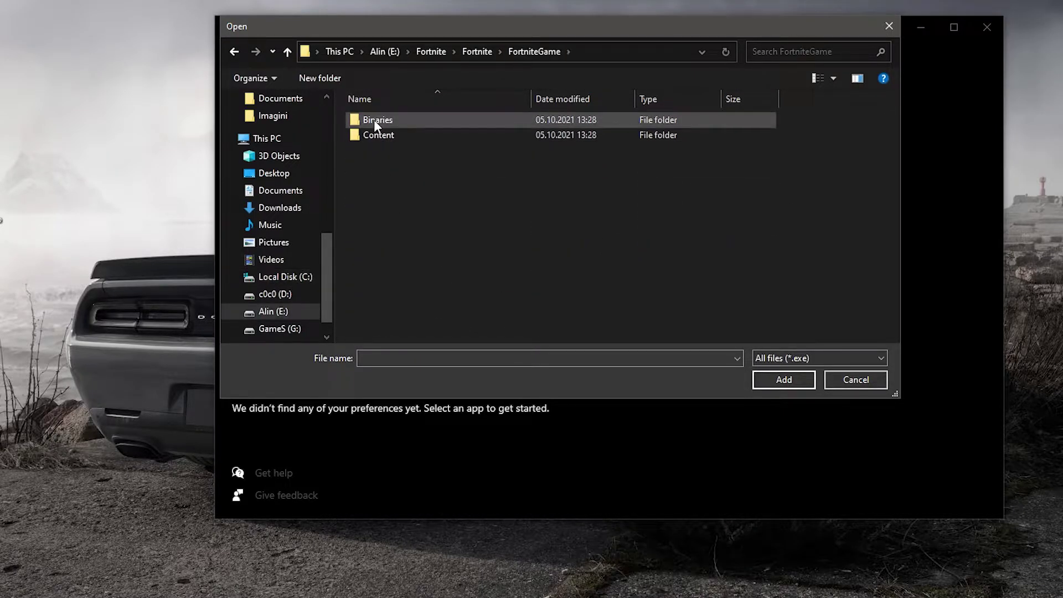
double_click(371, 121)
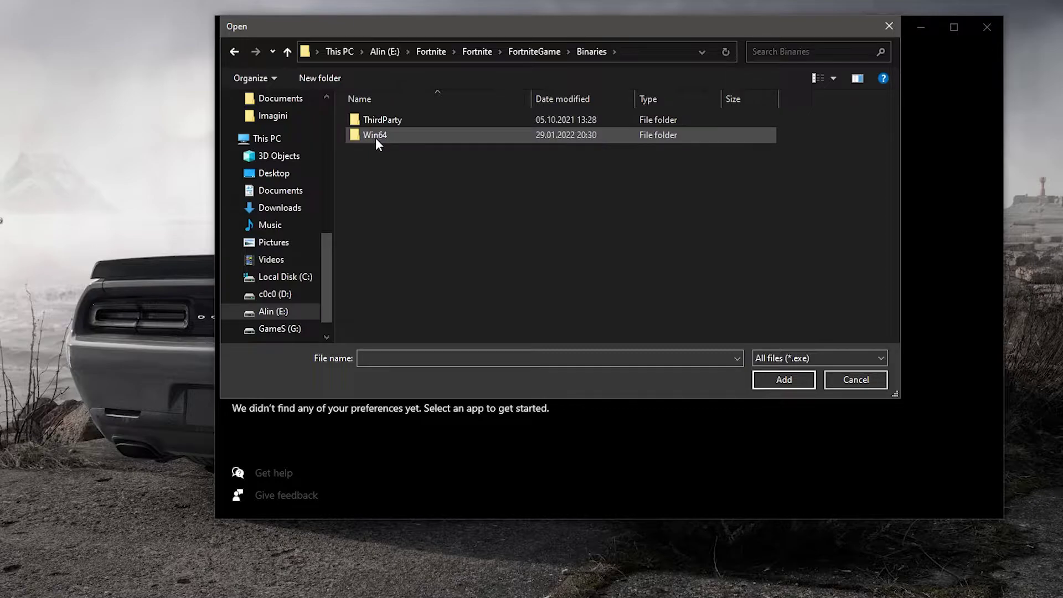
double_click(375, 135)
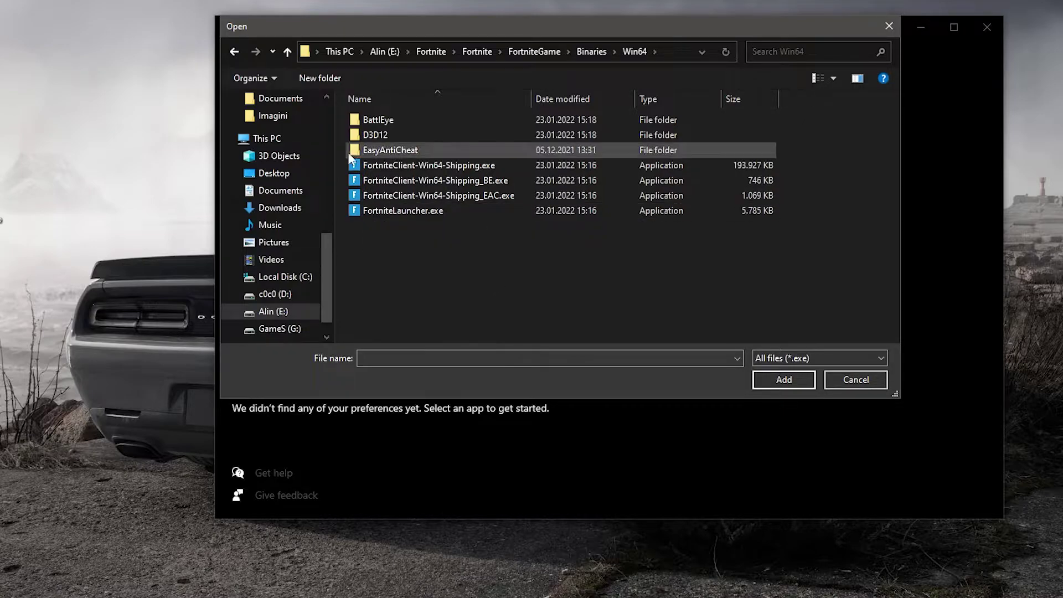
click(464, 165)
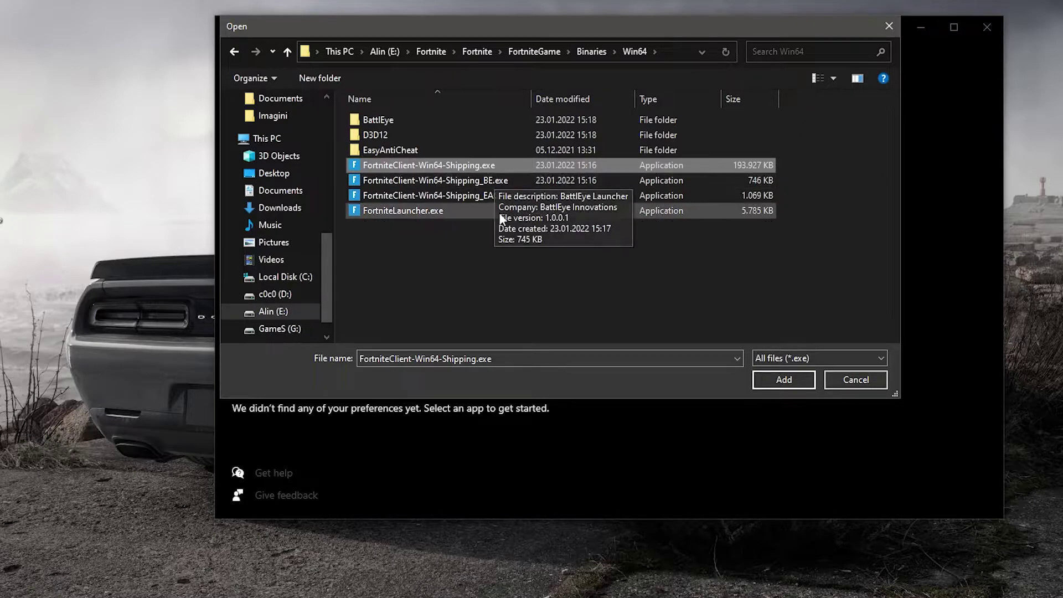
click(788, 377)
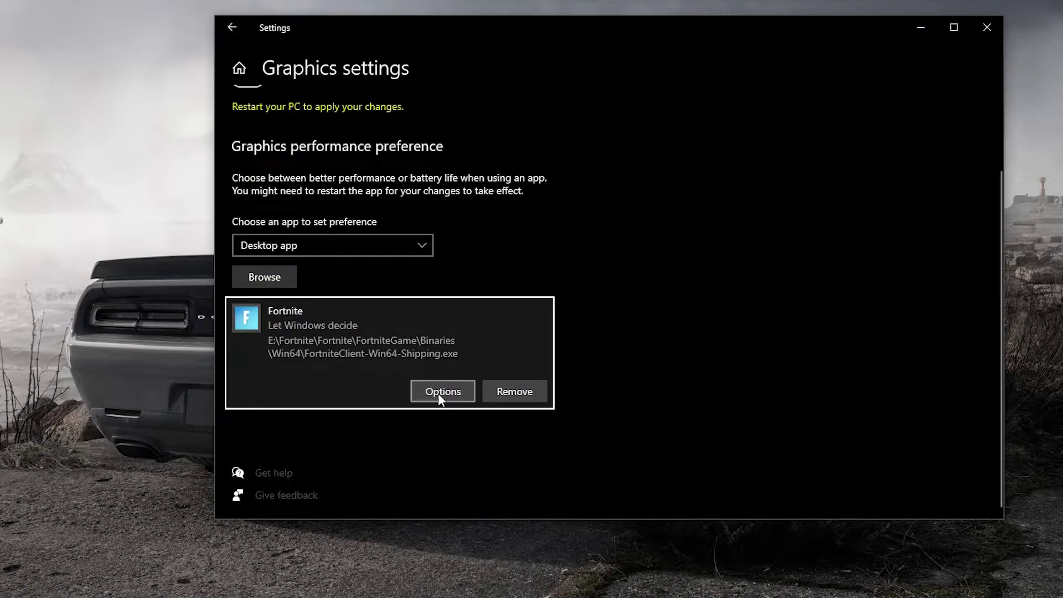
Set Fortnite's graphics preference to High performance and save it
click(441, 393)
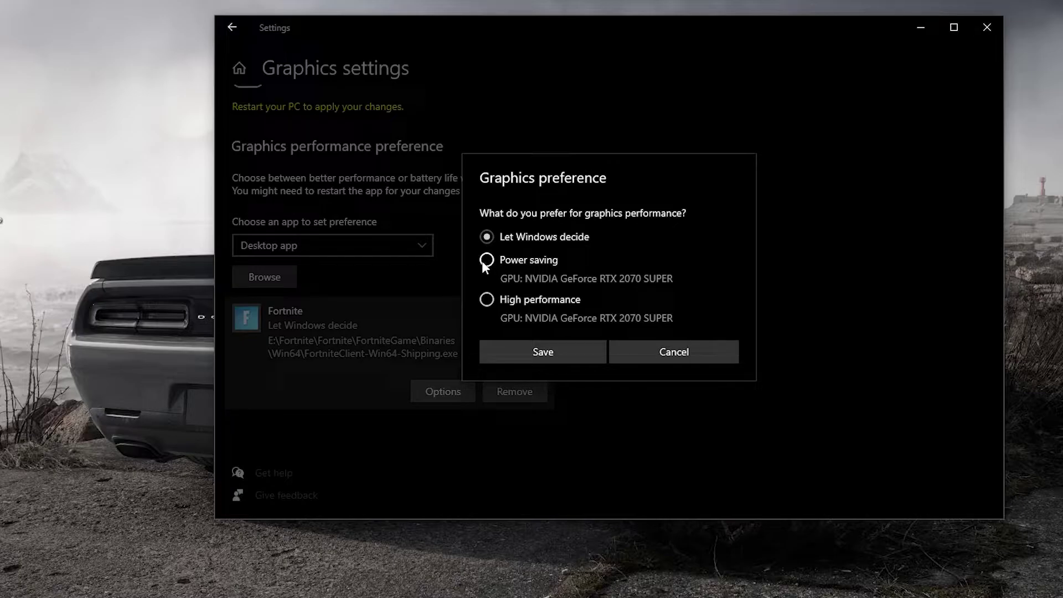
click(487, 299)
click(534, 357)
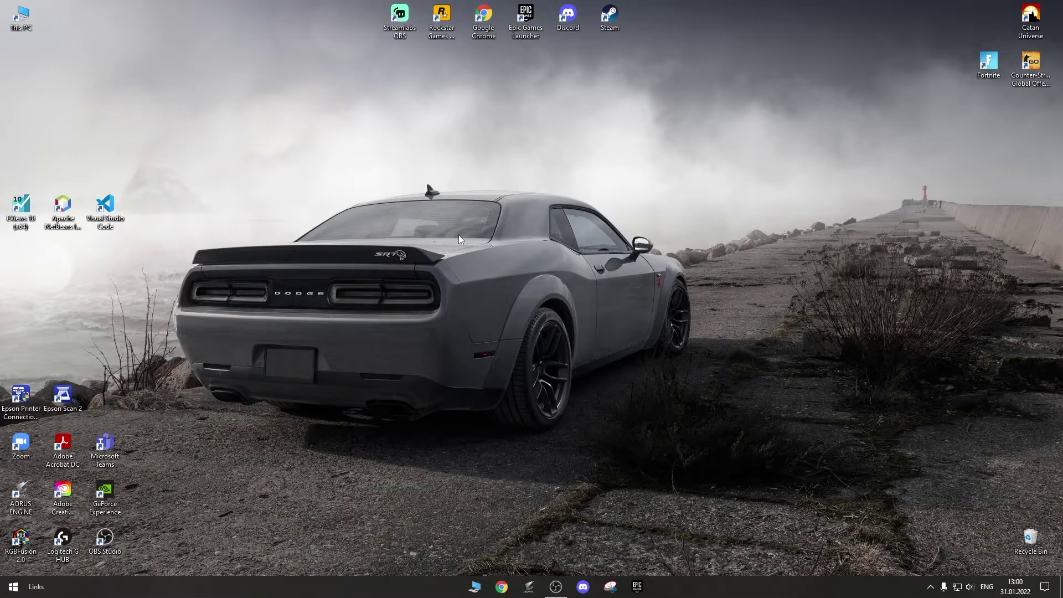
Search Windows for power and open the Power & sleep settings
key(super)
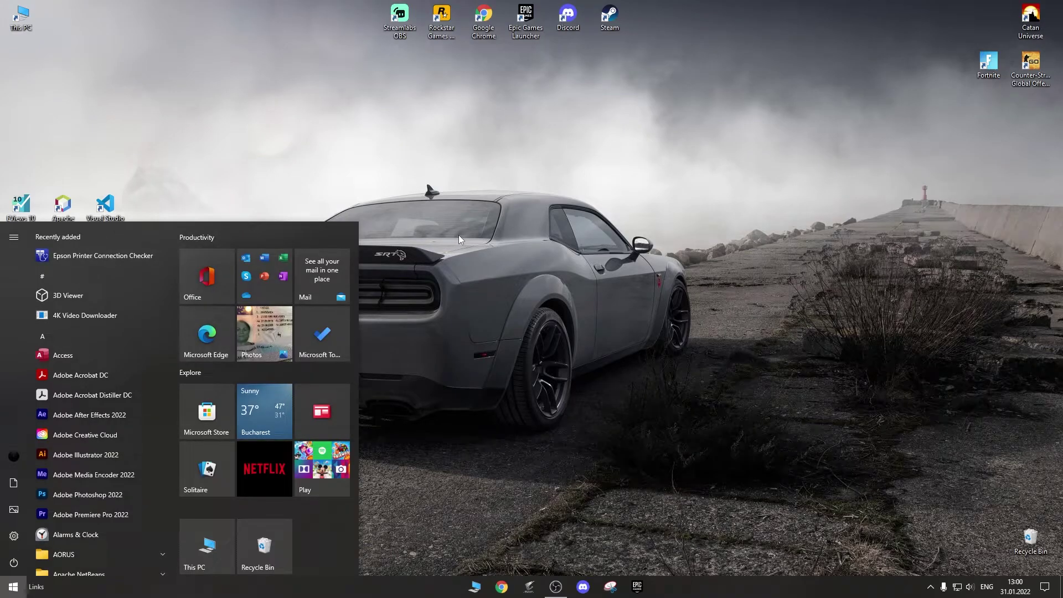
text(power)
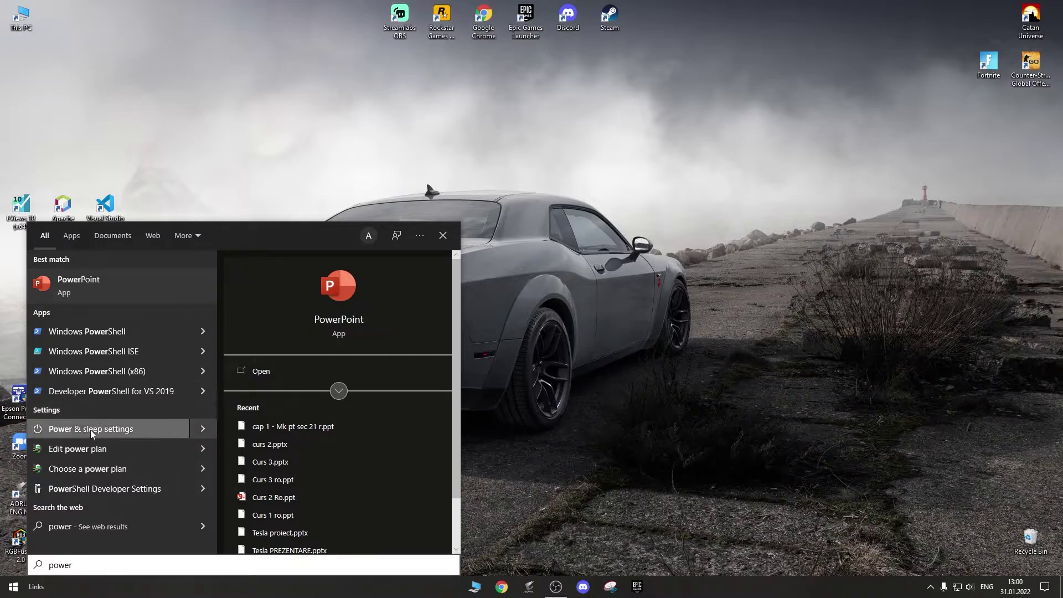
click(133, 426)
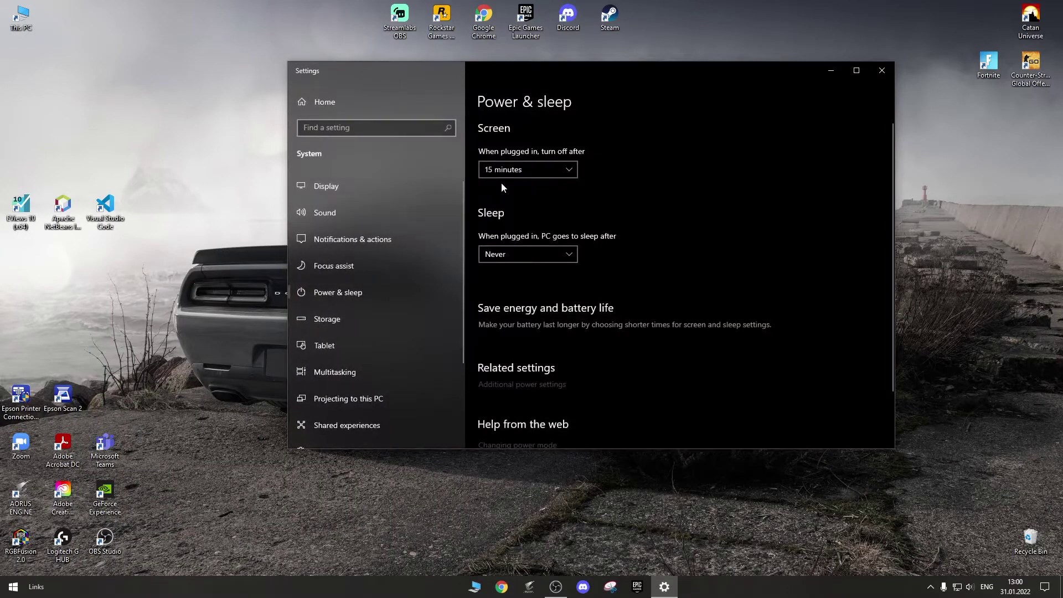
Check the plugged-in sleep timeout and review its available durations
click(499, 257)
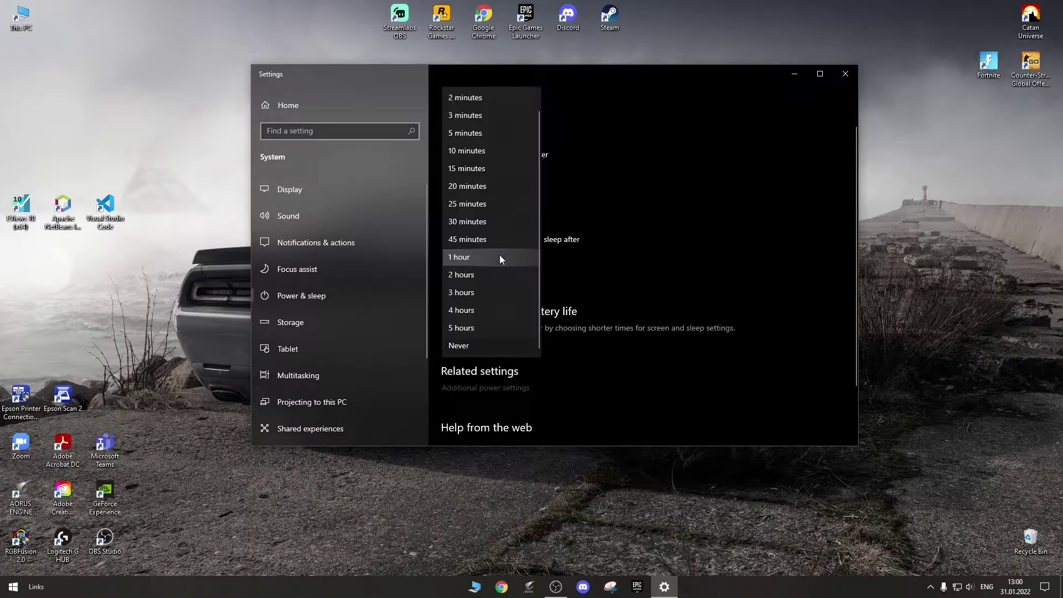
click(582, 260)
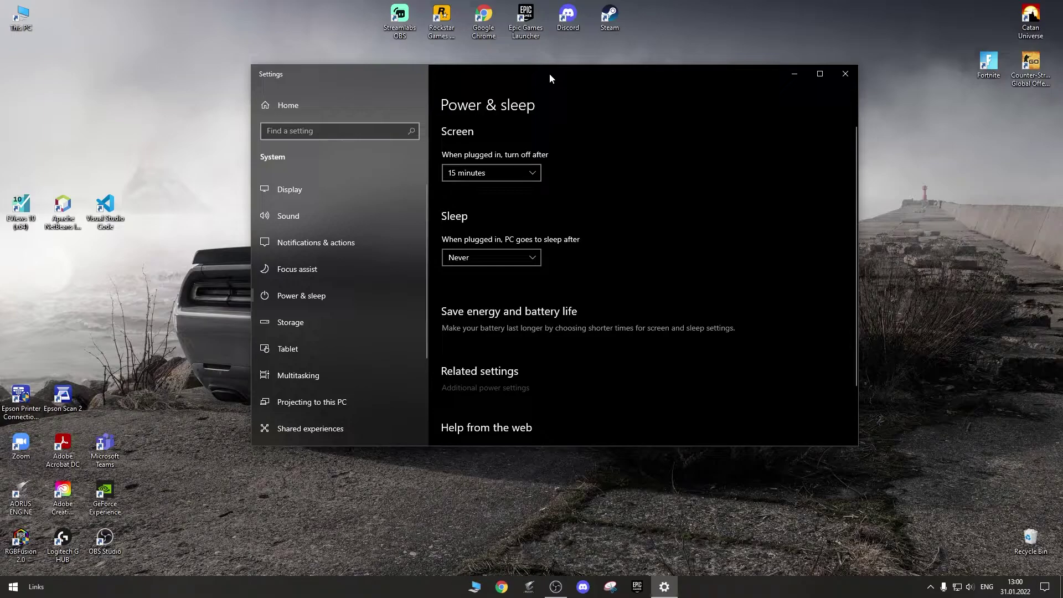
drag(548, 72, 525, 79)
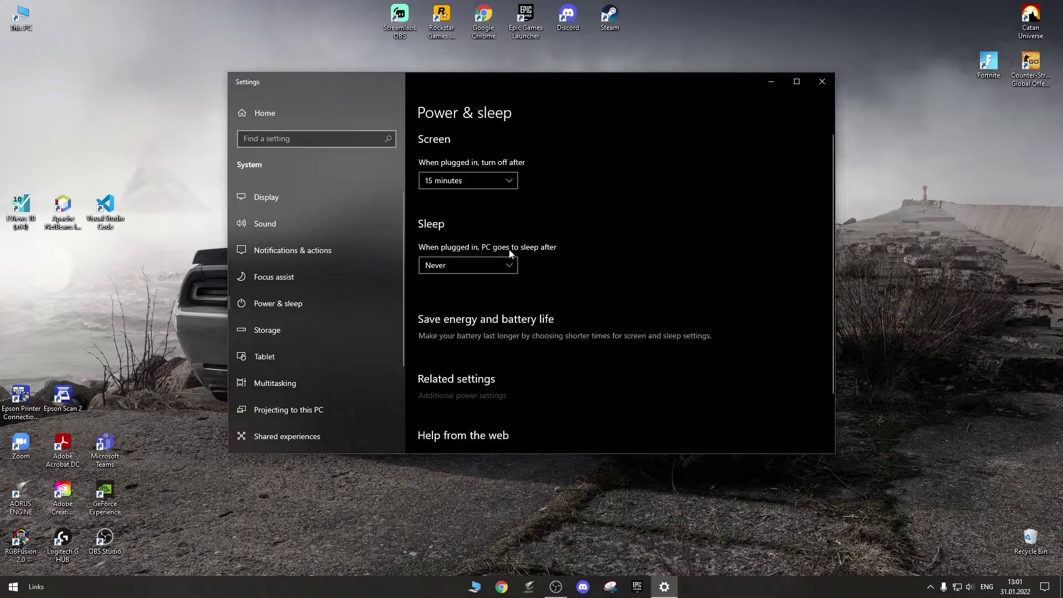
click(458, 264)
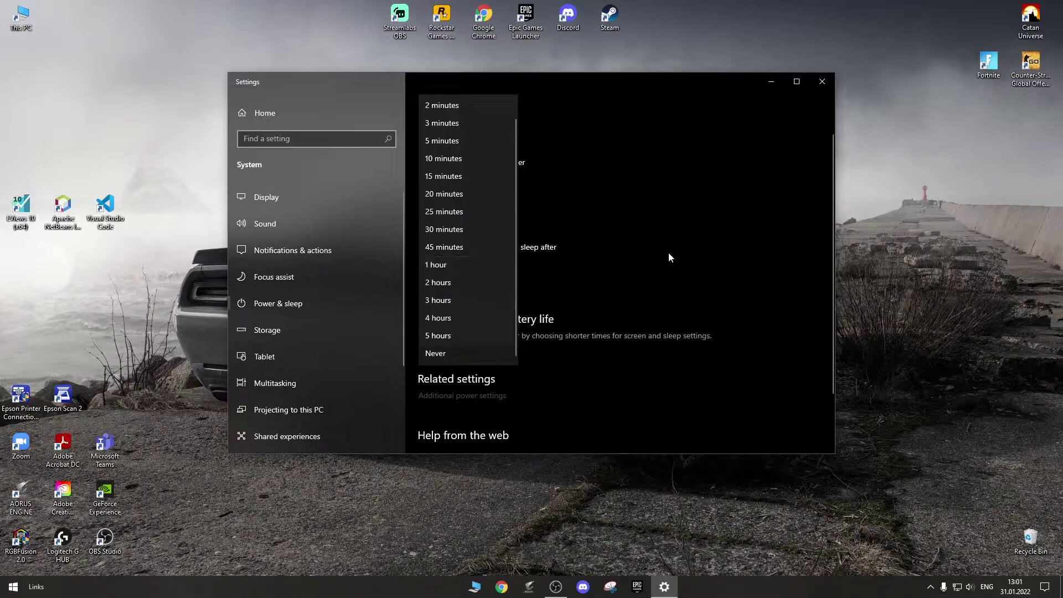
scroll(474, 232, up, 1)
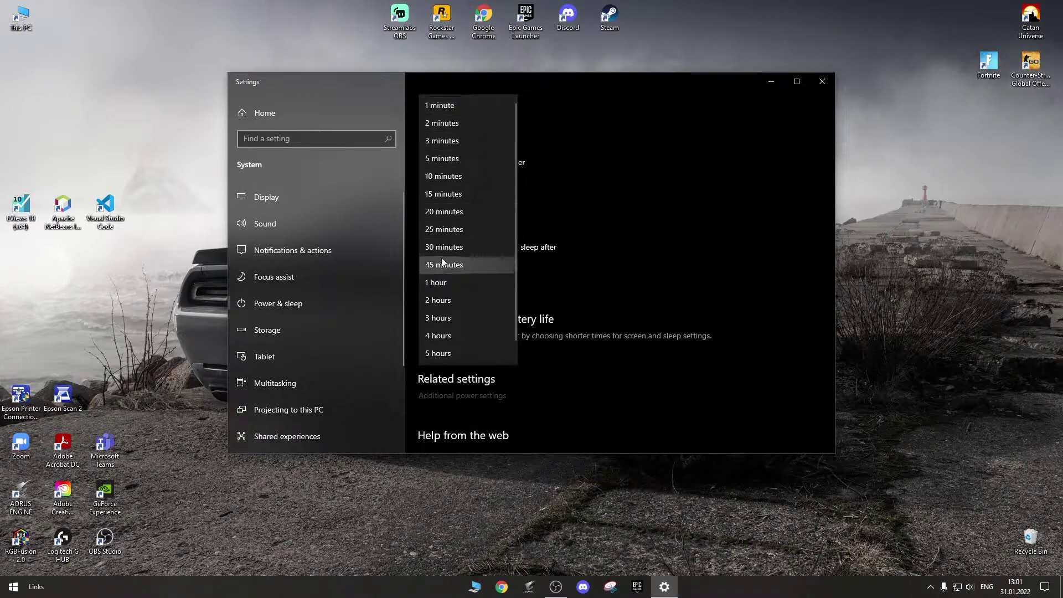
scroll(460, 338, down, 1)
click(663, 211)
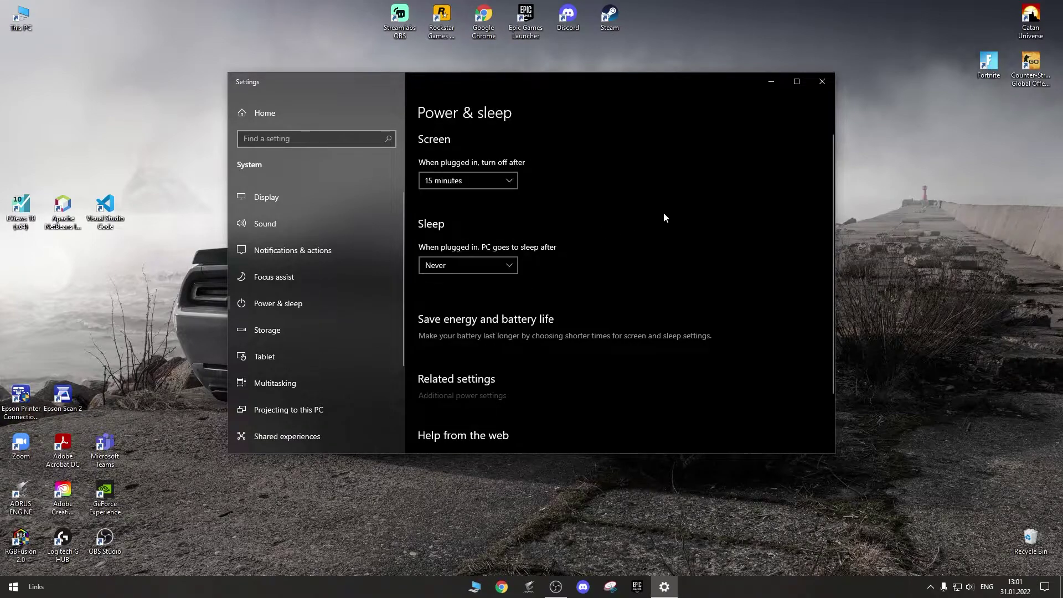
Open the additional power settings and choose the High performance power plan
scroll(498, 310, down, 2)
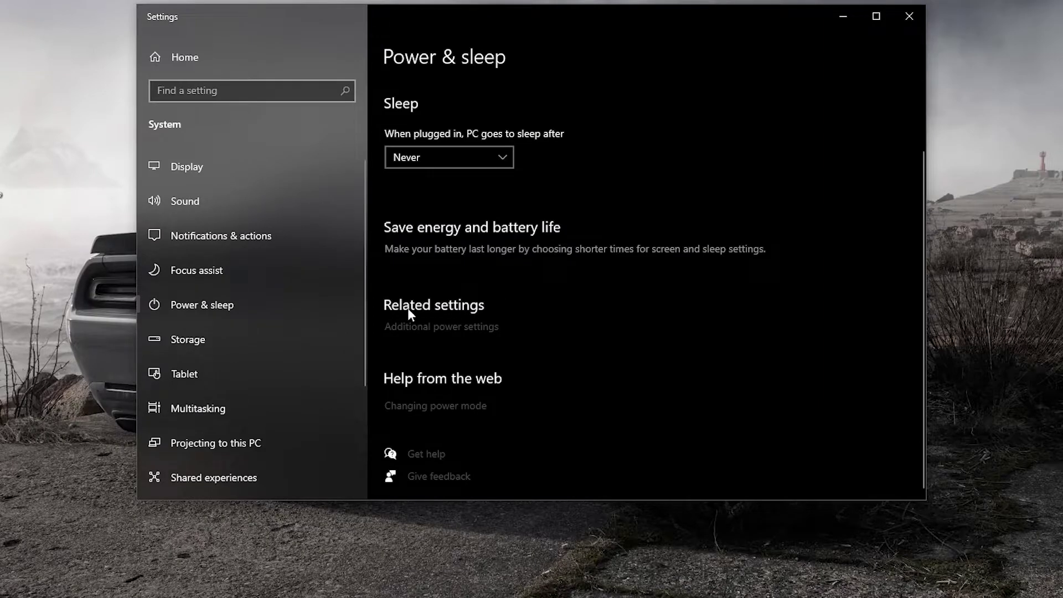
click(453, 330)
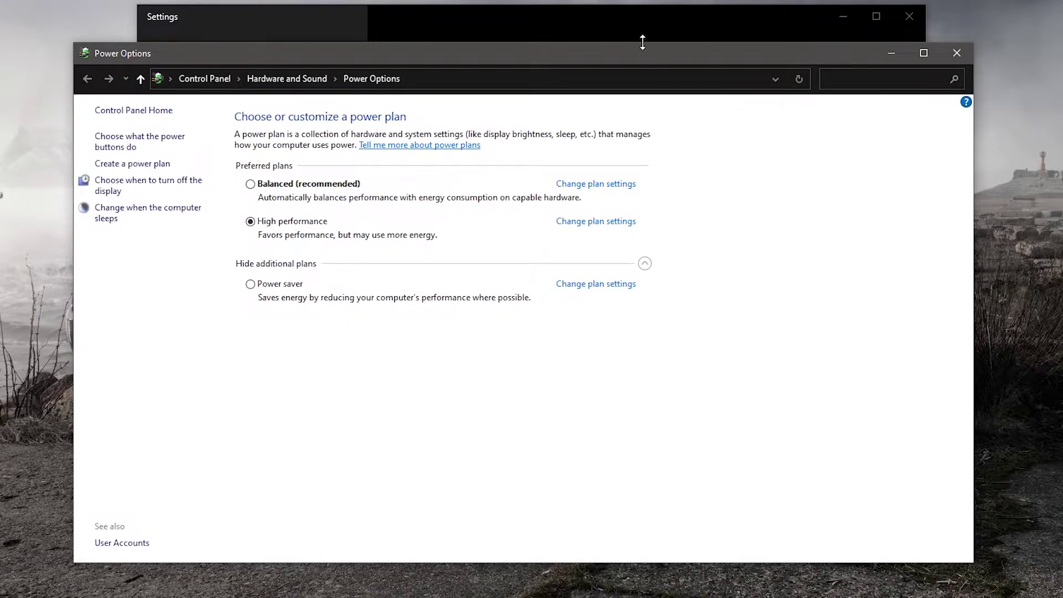
drag(657, 64, 665, 64)
click(258, 221)
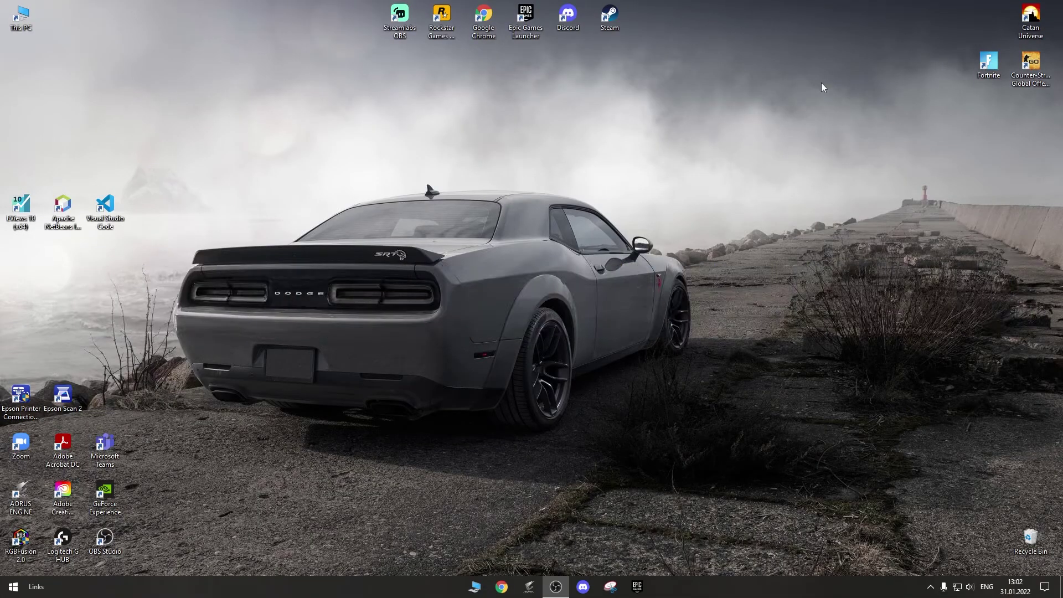
Open the NVIDIA Control Panel, view the advanced 3D image settings option, and go to Manage 3D settings
right_click(443, 241)
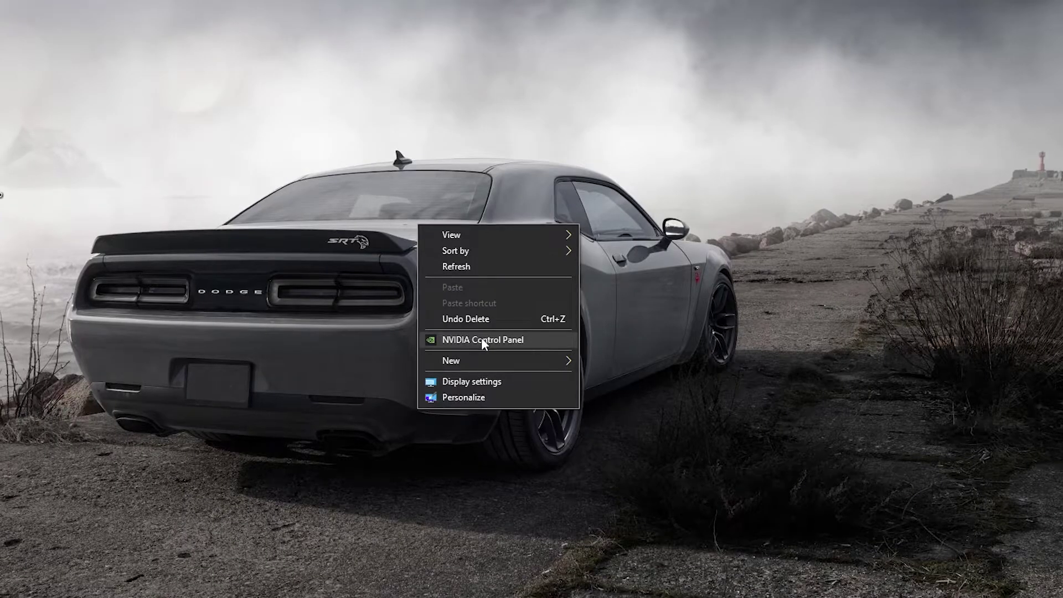
click(481, 340)
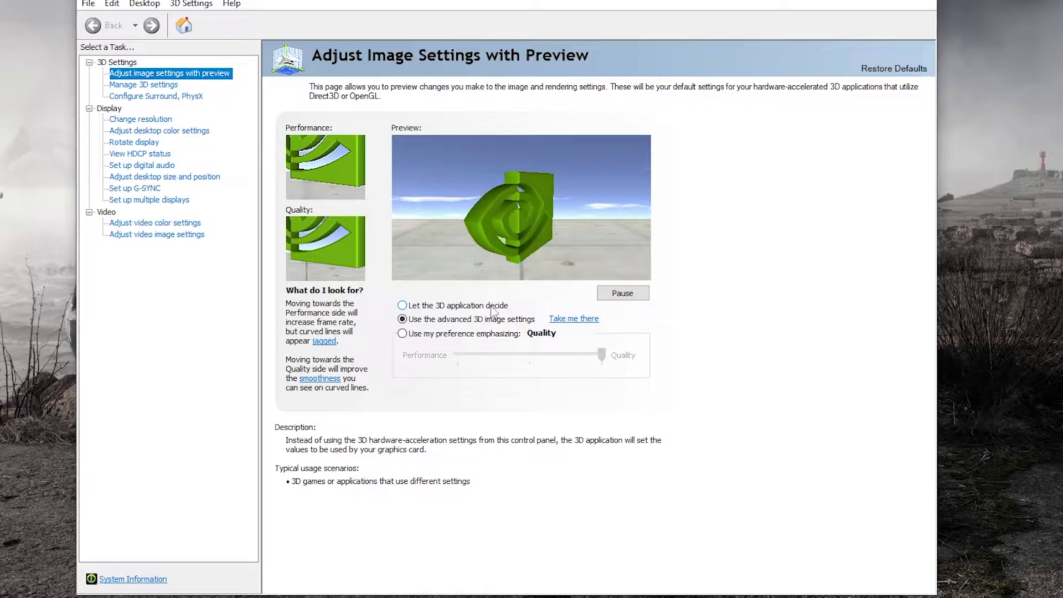
click(573, 318)
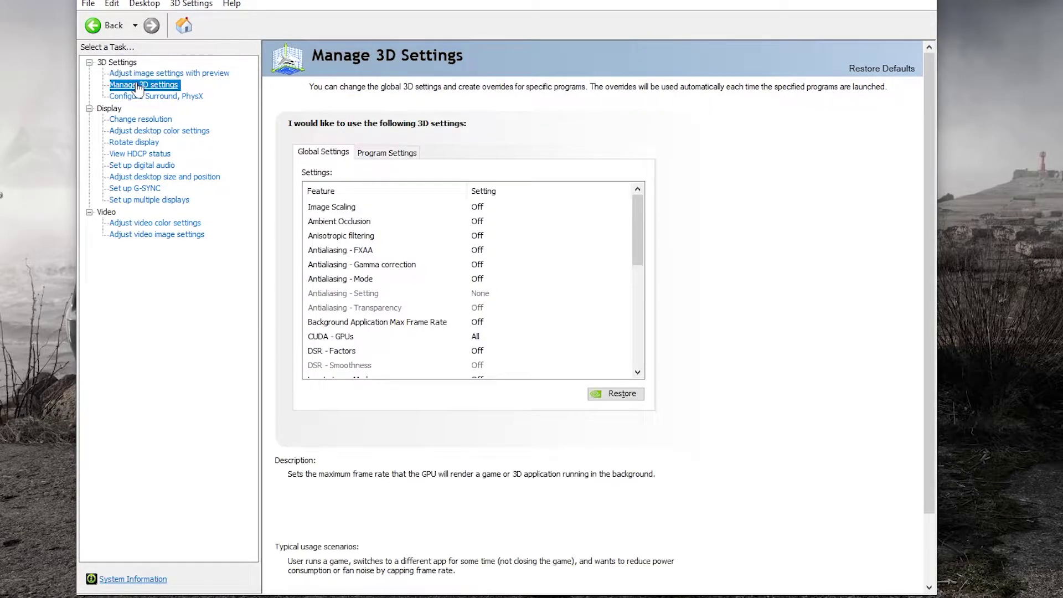
click(157, 74)
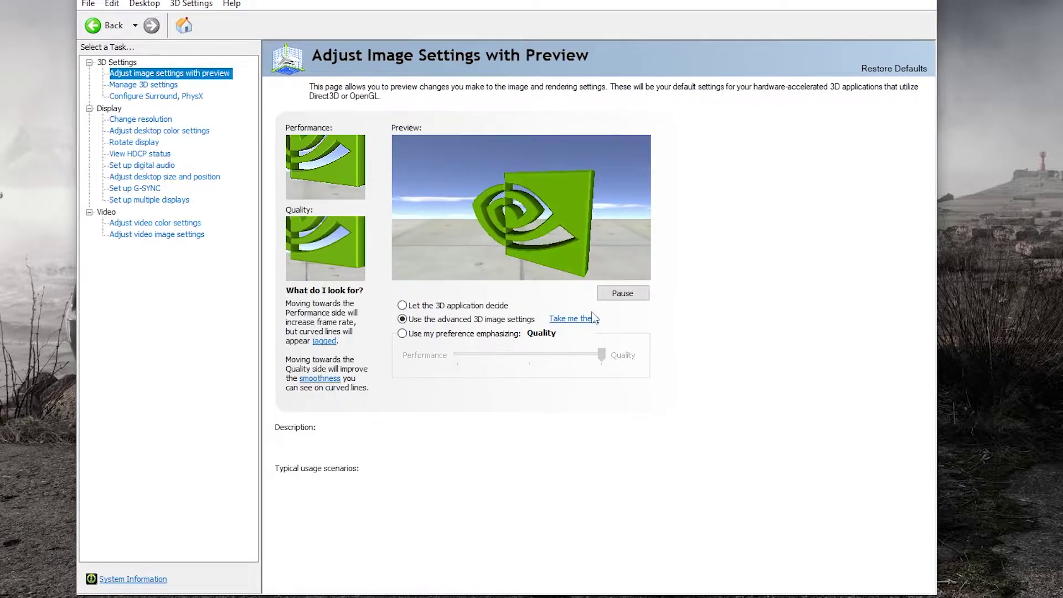
click(144, 85)
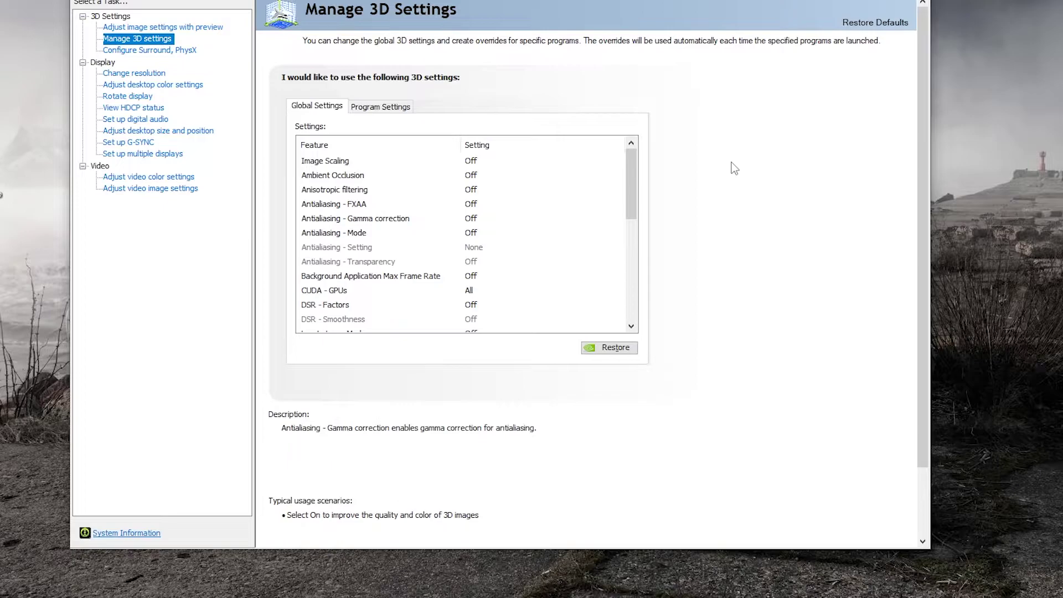
Review the global antialiasing and Background Application Max Frame Rate settings
scroll(475, 245, down, 1)
click(474, 234)
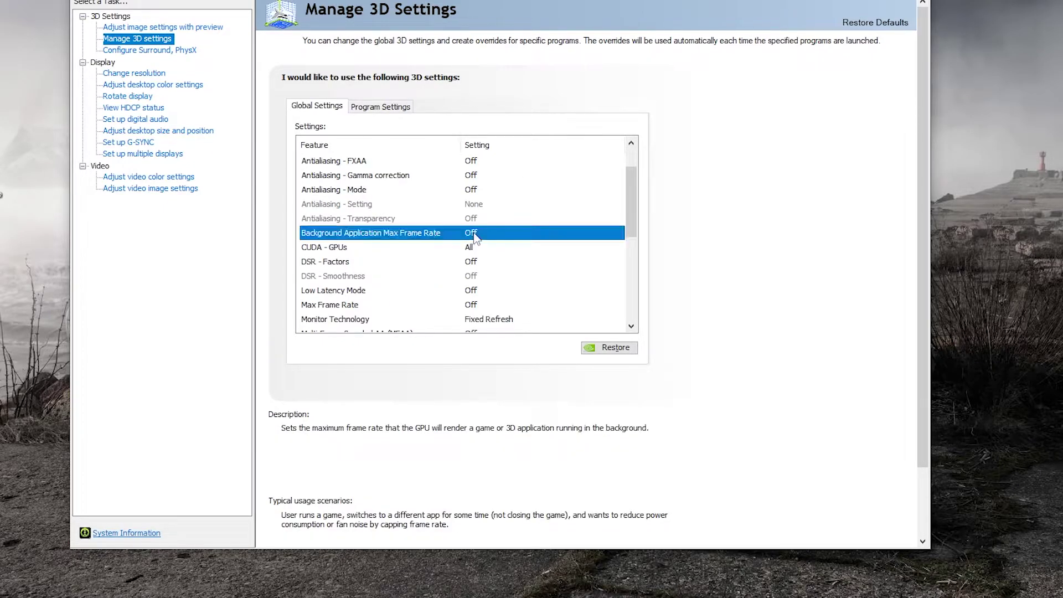
click(474, 236)
scroll(387, 221, down, 1)
scroll(331, 144, up, 1)
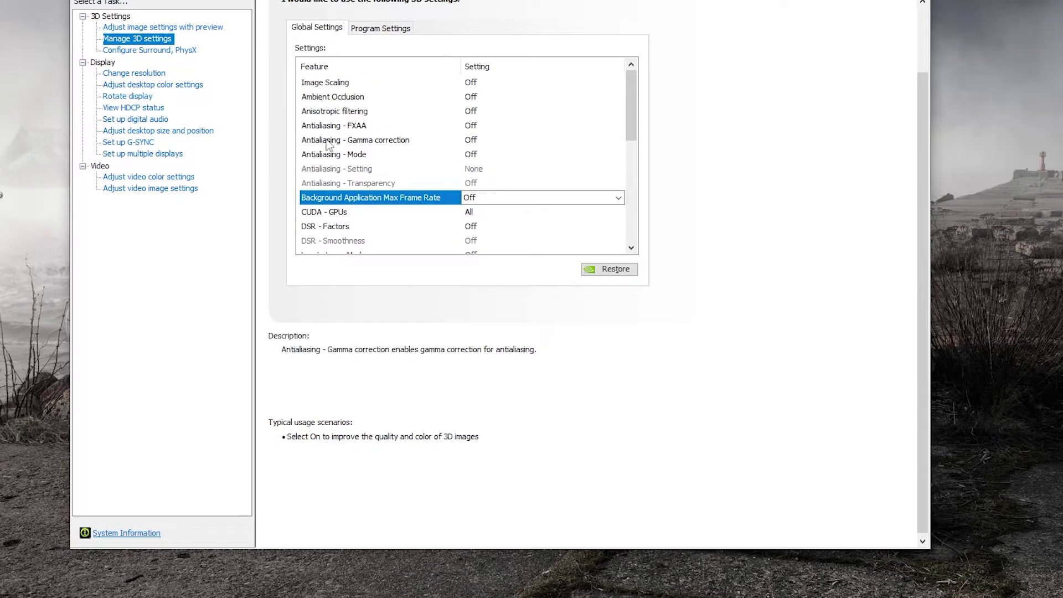
click(327, 126)
drag(628, 93, 633, 116)
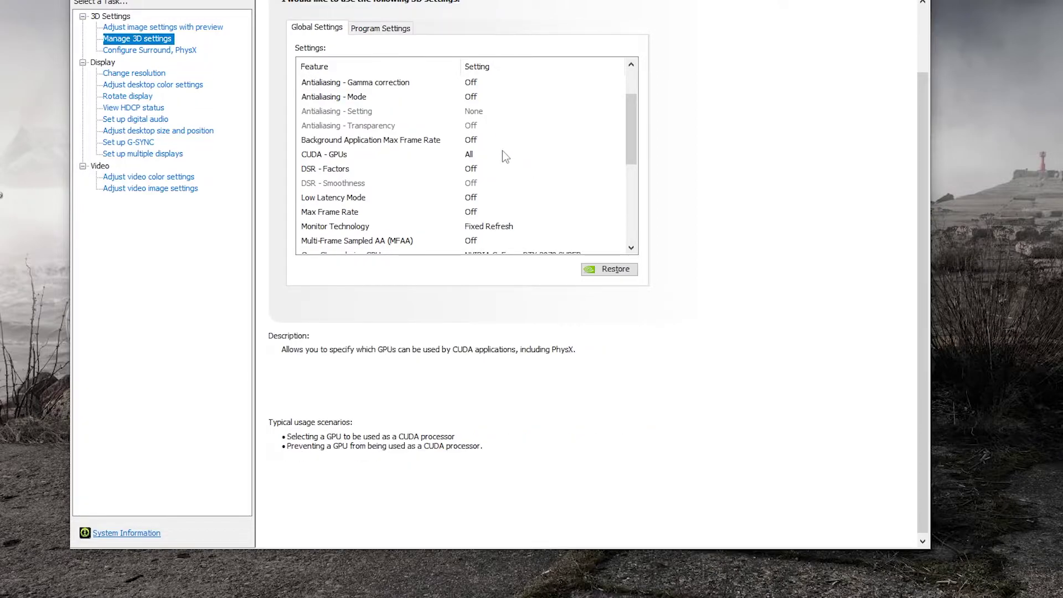
Set CUDA - GPUs to use the NVIDIA GeForce RTX 2070 SUPER
click(474, 156)
click(475, 156)
click(614, 157)
click(619, 155)
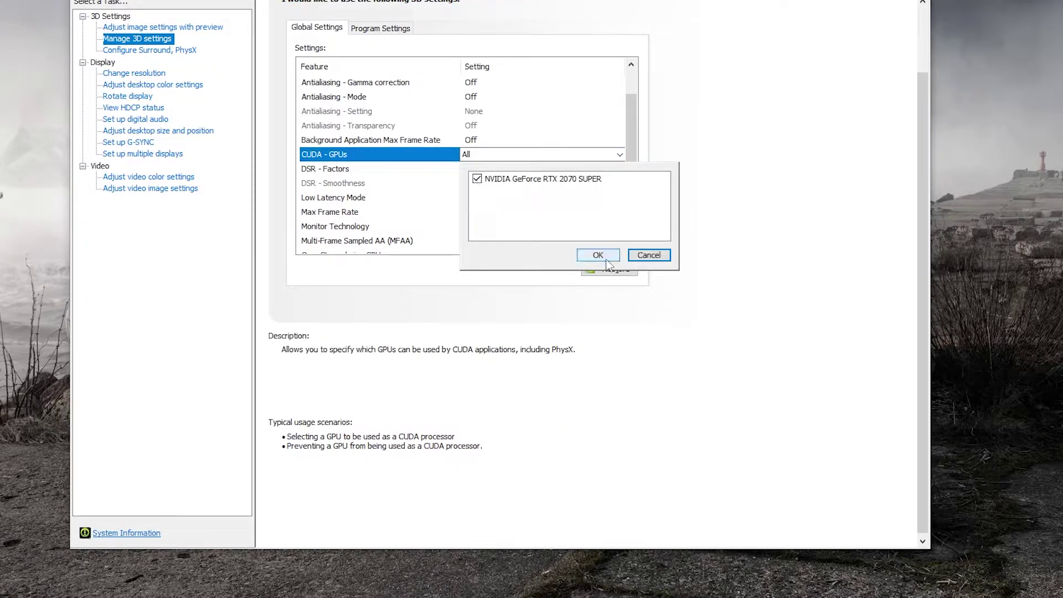
Set Monitor Technology to Fixed Refresh in the global 3D settings
drag(629, 128, 628, 157)
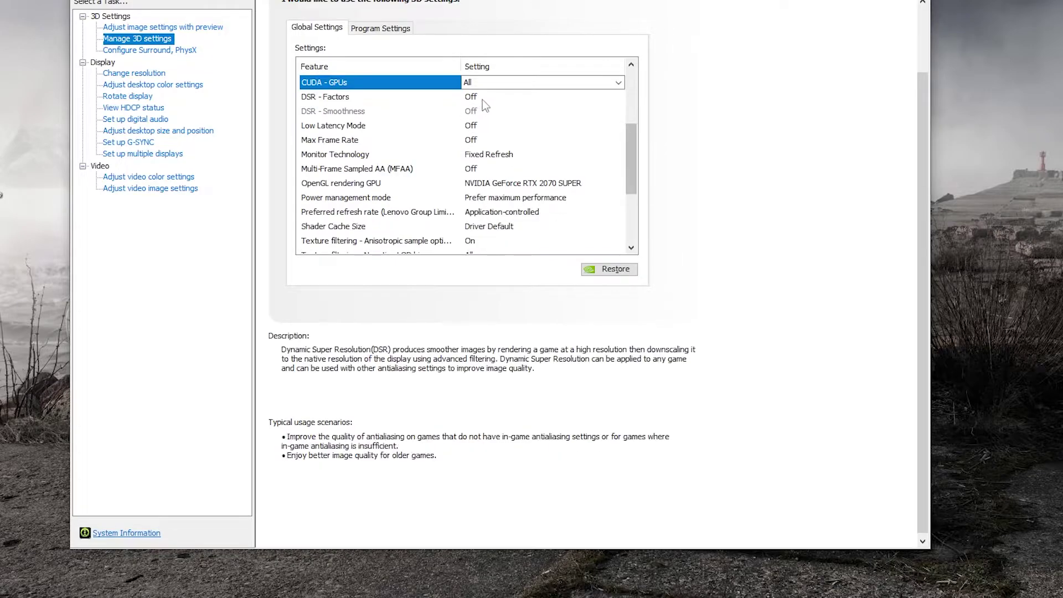
click(512, 159)
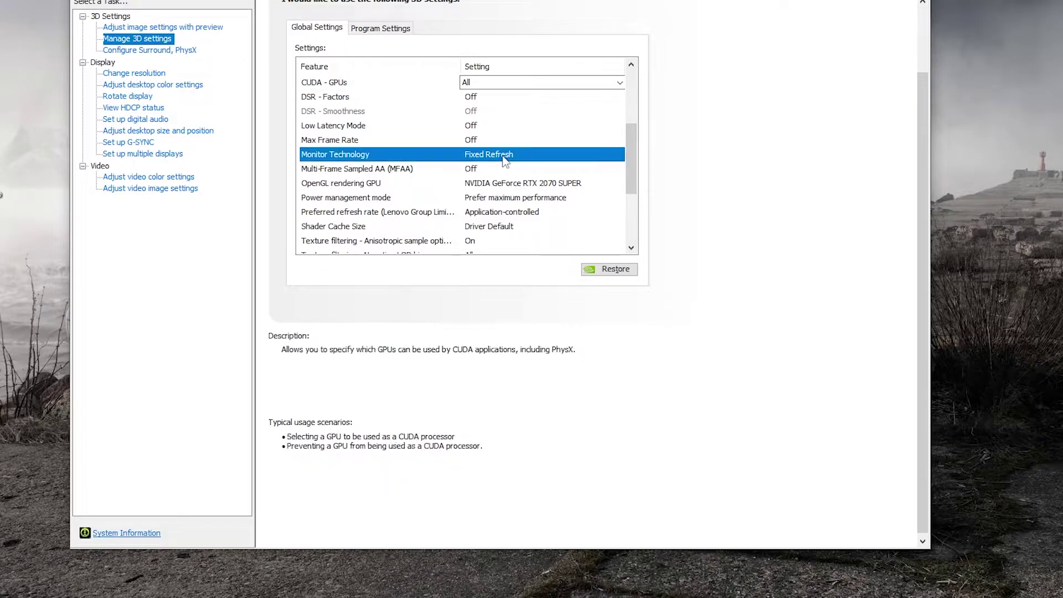
click(502, 161)
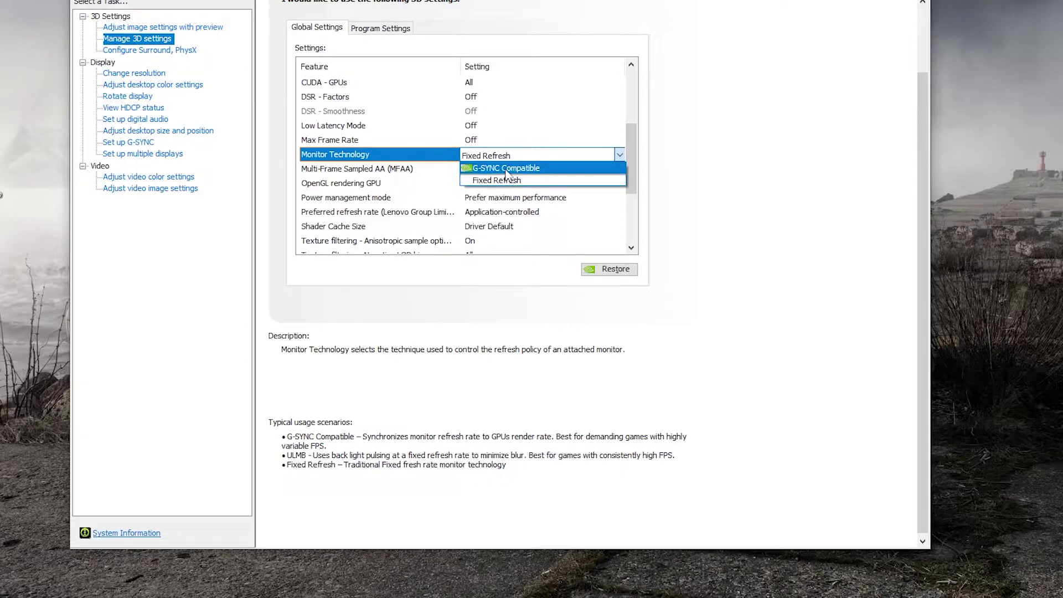
click(504, 179)
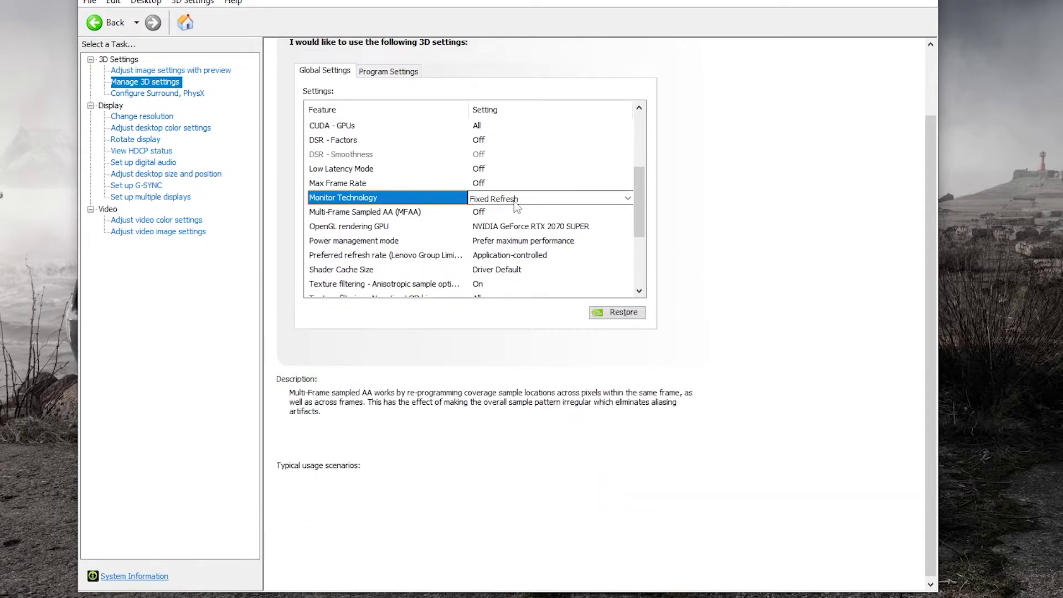
Set the OpenGL rendering GPU to NVIDIA GeForce RTX 2070 SUPER and power management mode to Prefer maximum performance
scroll(496, 191, down, 2)
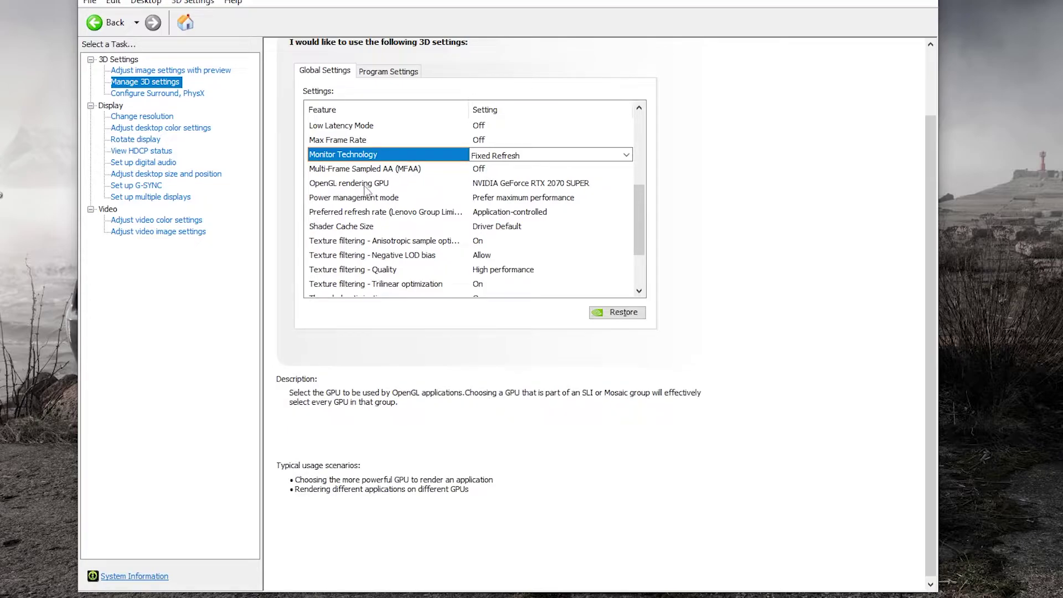
click(531, 184)
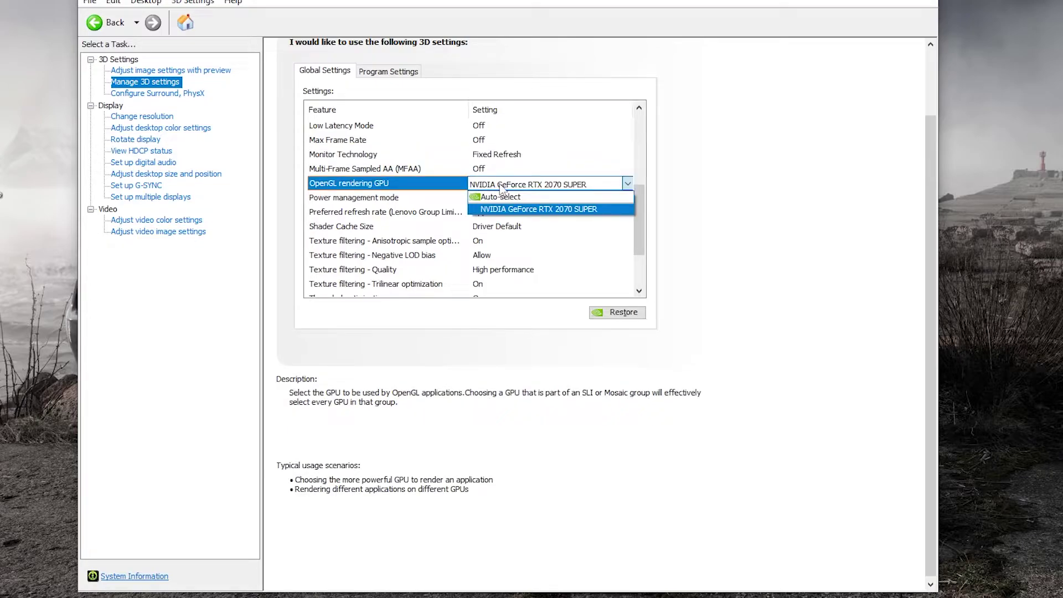
click(517, 210)
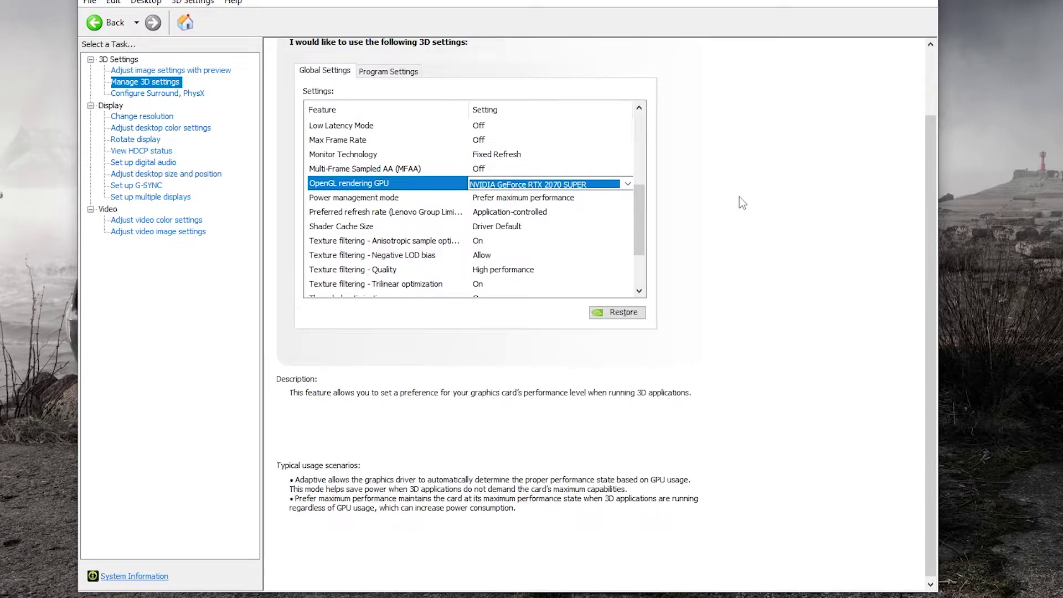
click(468, 198)
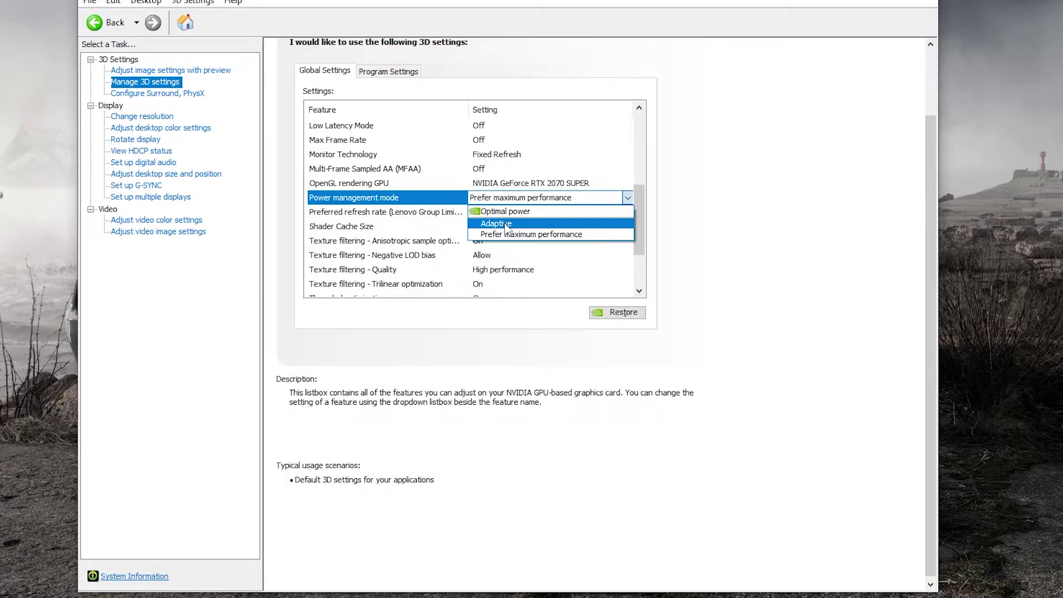
Set Texture filtering - Quality to High performance in the global 3D settings
scroll(505, 227, down, 2)
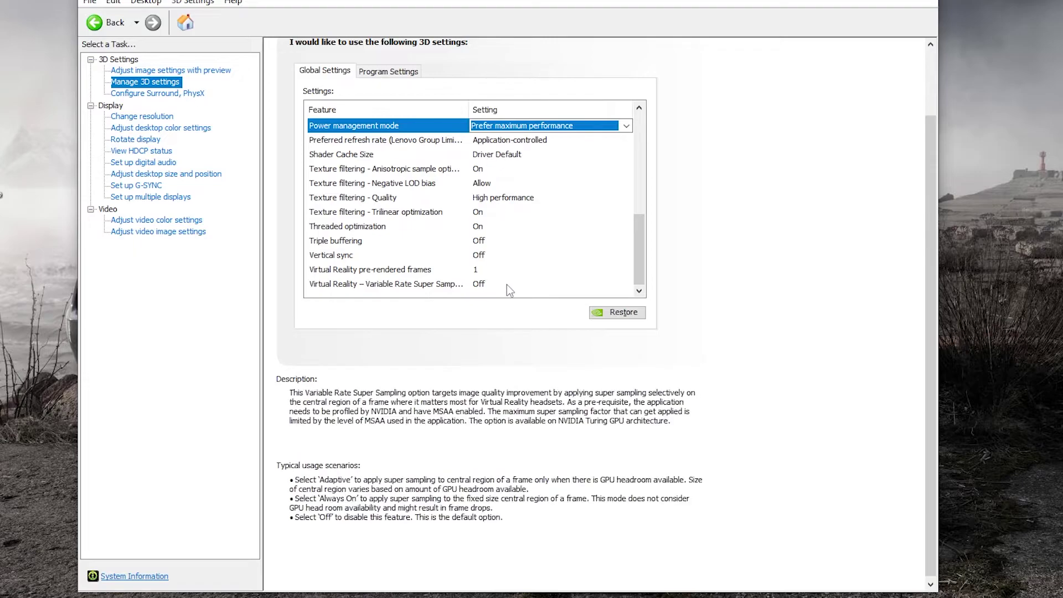
click(443, 200)
click(540, 199)
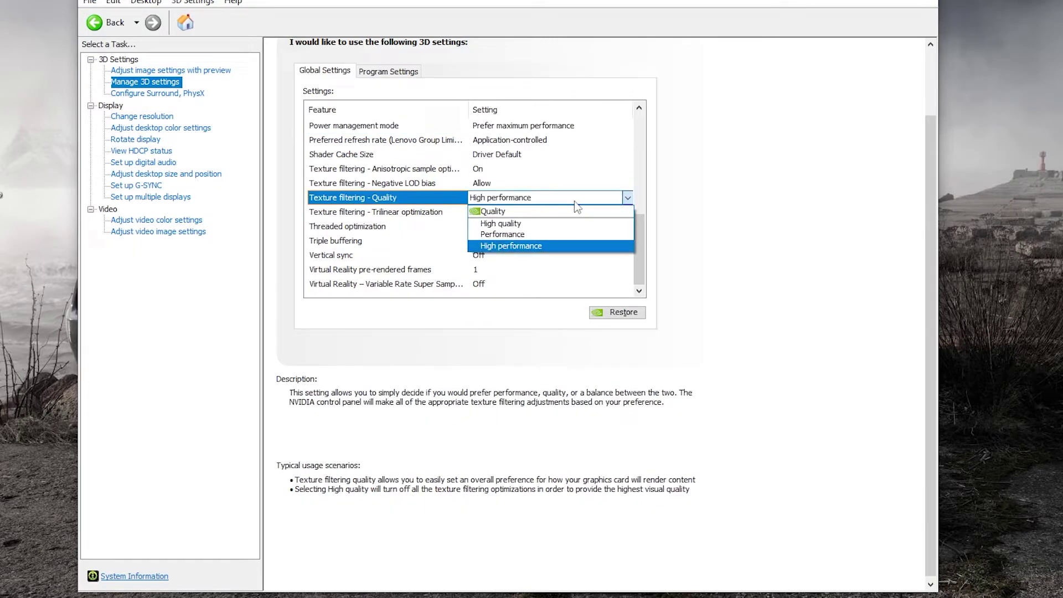
click(500, 247)
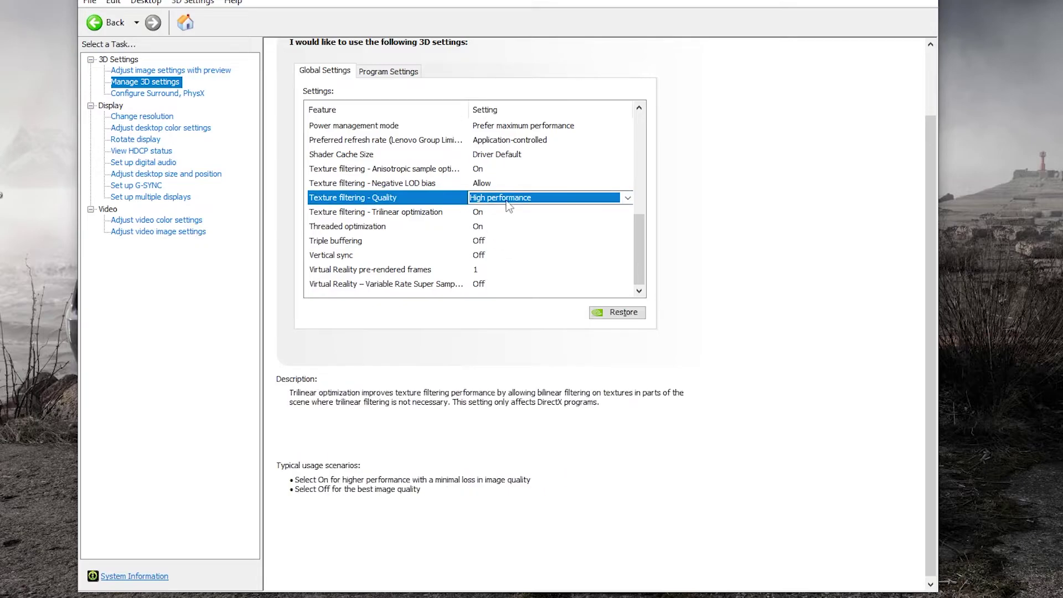
Check that vertical sync is set to Off and review its other options
click(325, 256)
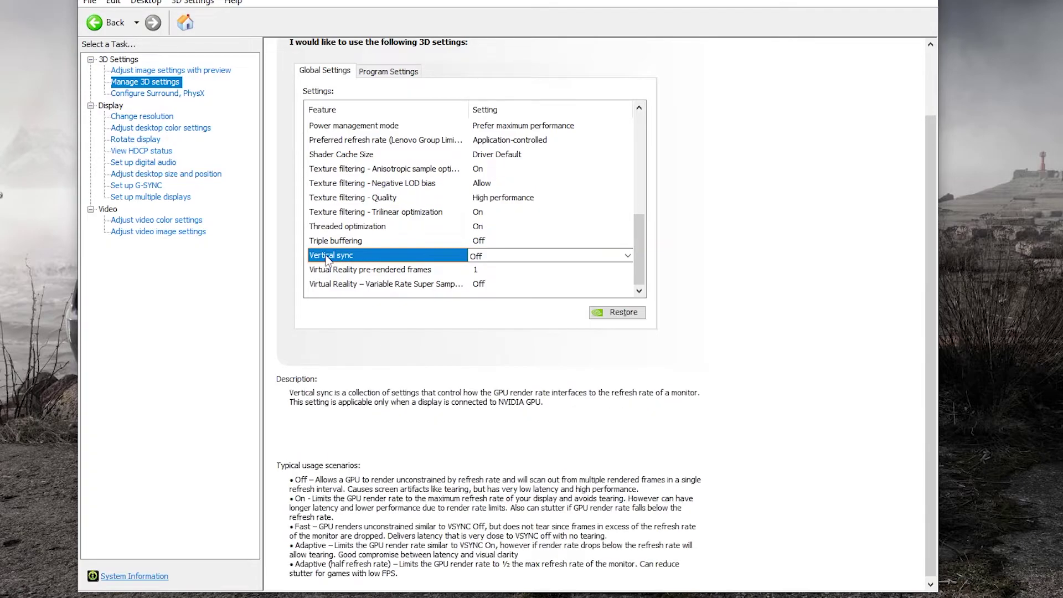
click(627, 255)
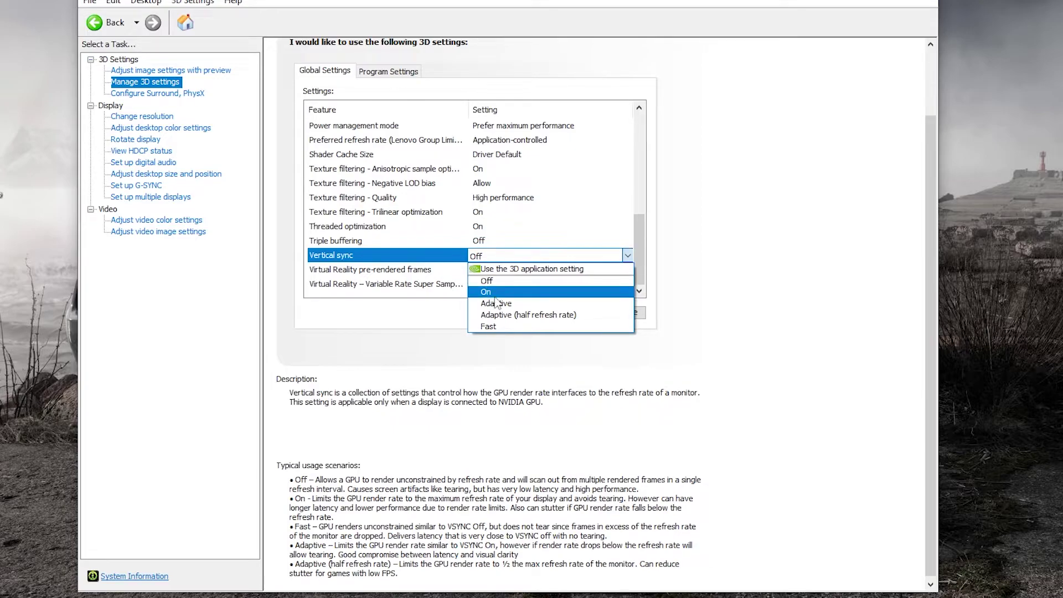
click(719, 235)
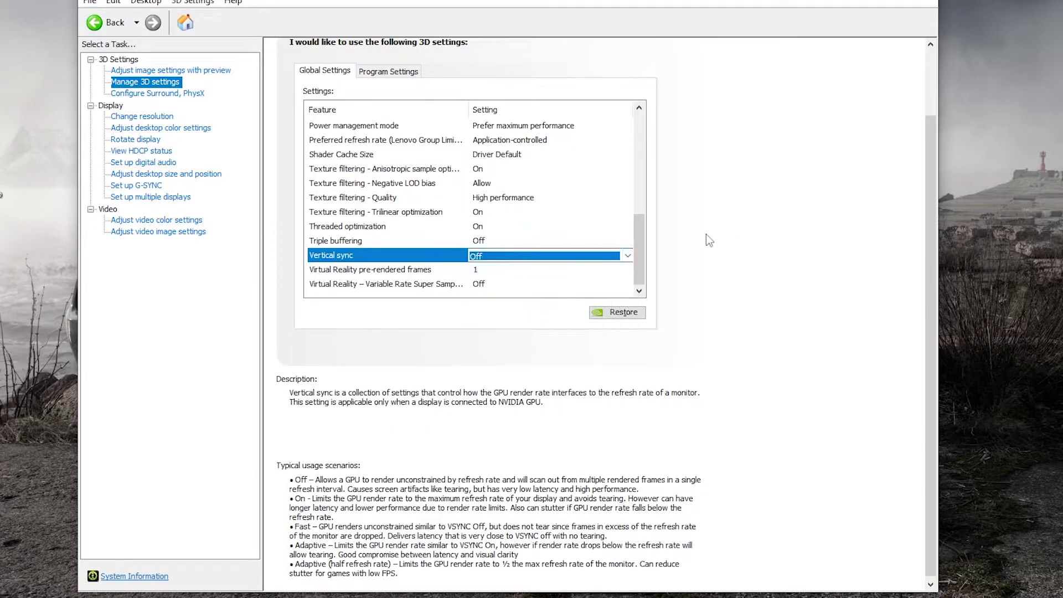
Open the display resolution settings and check the refresh rates and PC resolutions offered for the Lenovo monitor
click(132, 117)
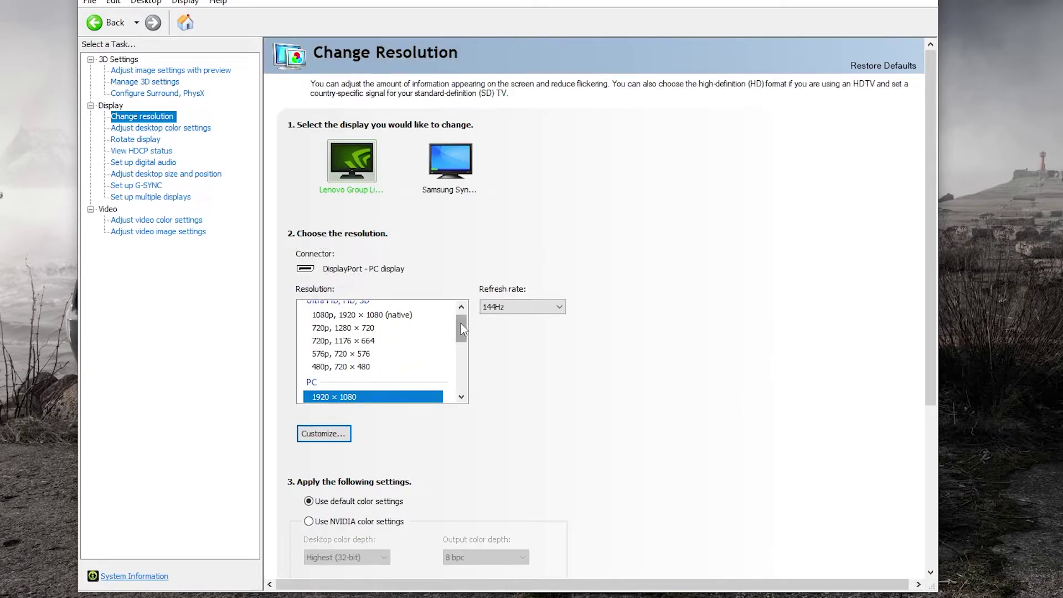
scroll(461, 327, up, 1)
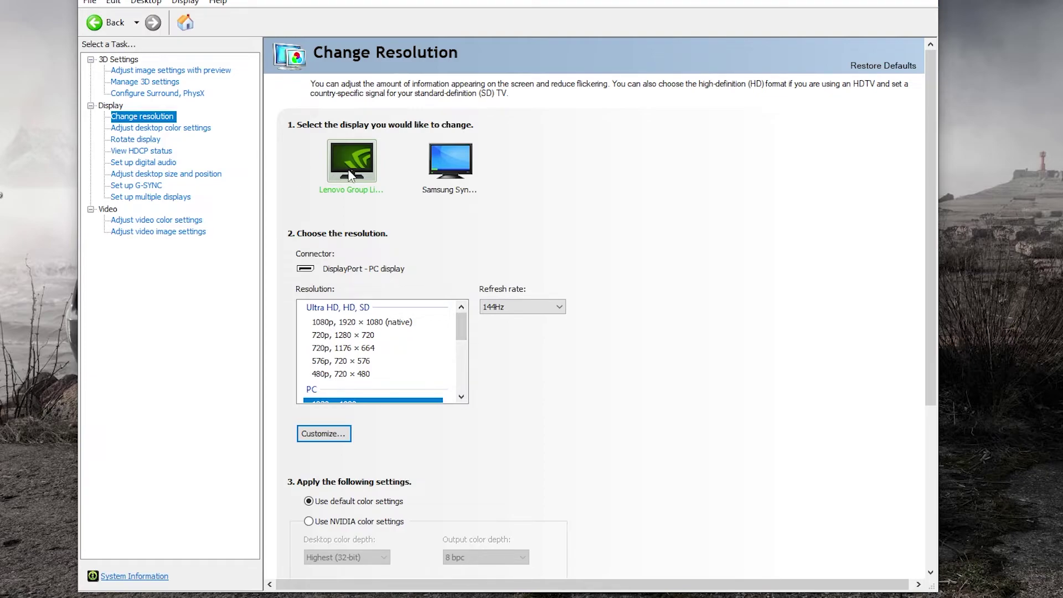
click(550, 308)
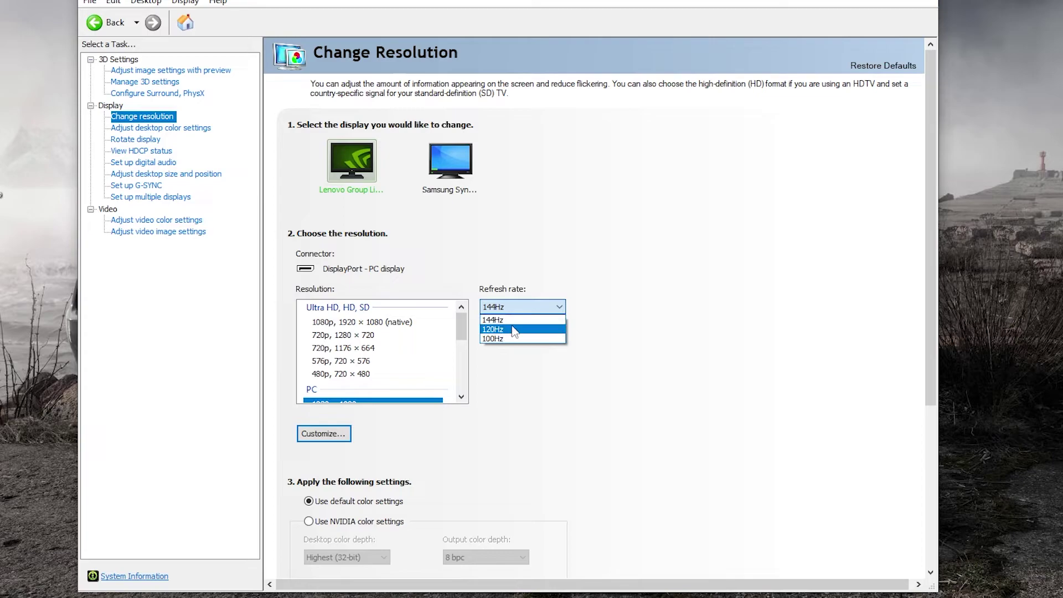
click(693, 250)
scroll(343, 355, down, 2)
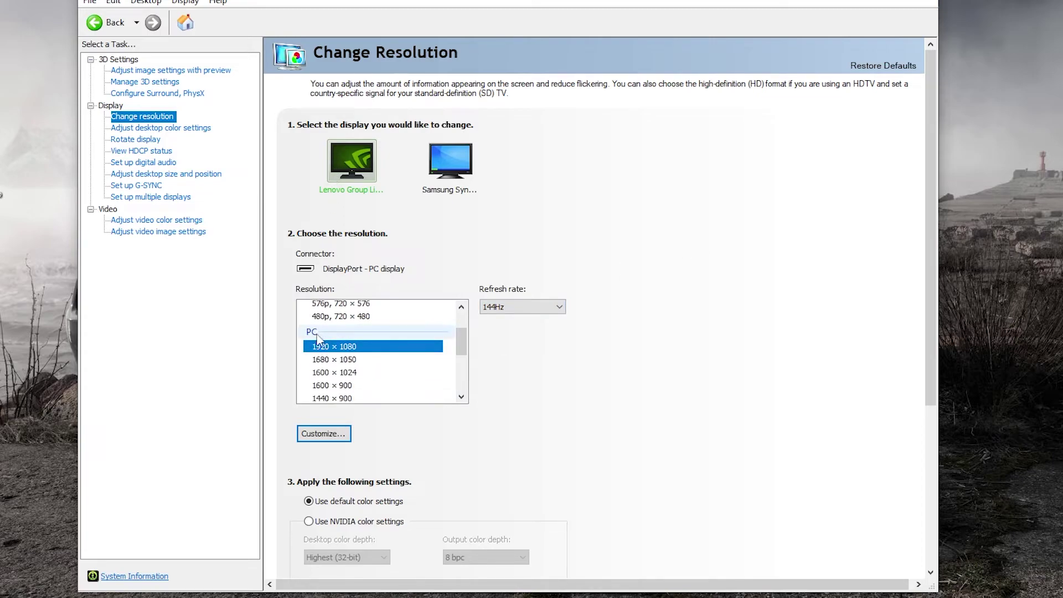